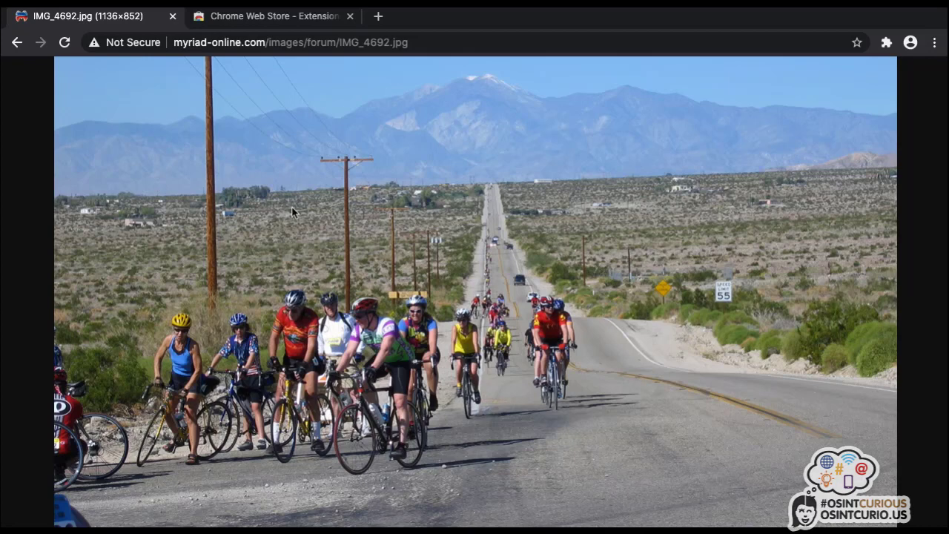
Step: Search the Chrome Web Store for "exif"
{"action": "left_click", "coordinate": [256, 15]}
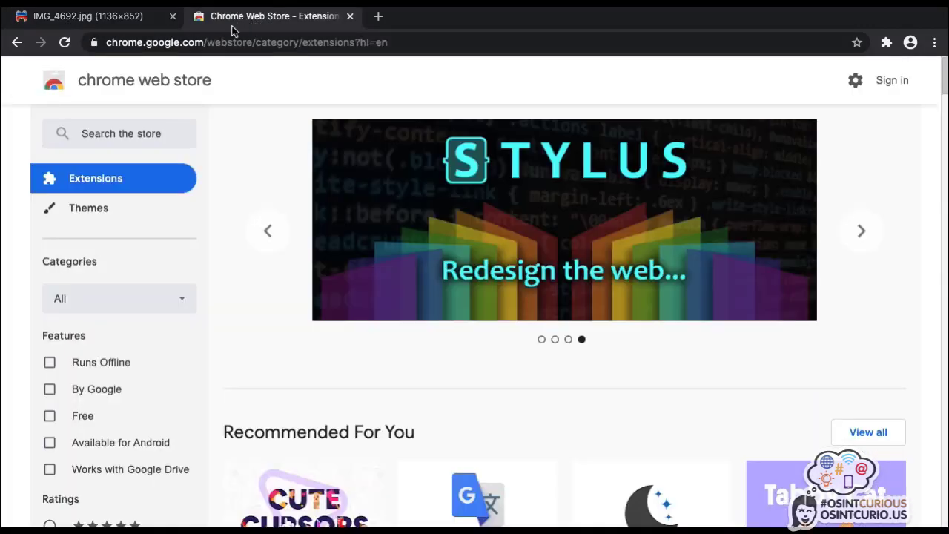
{"action": "left_click", "coordinate": [111, 133]}
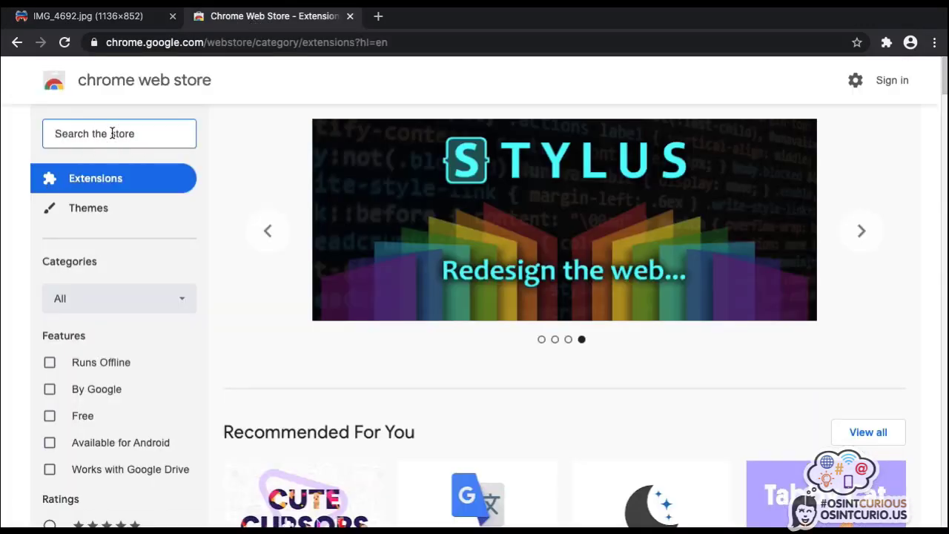
{"action": "type", "text": "exif"}
{"action": "key", "text": "Return"}
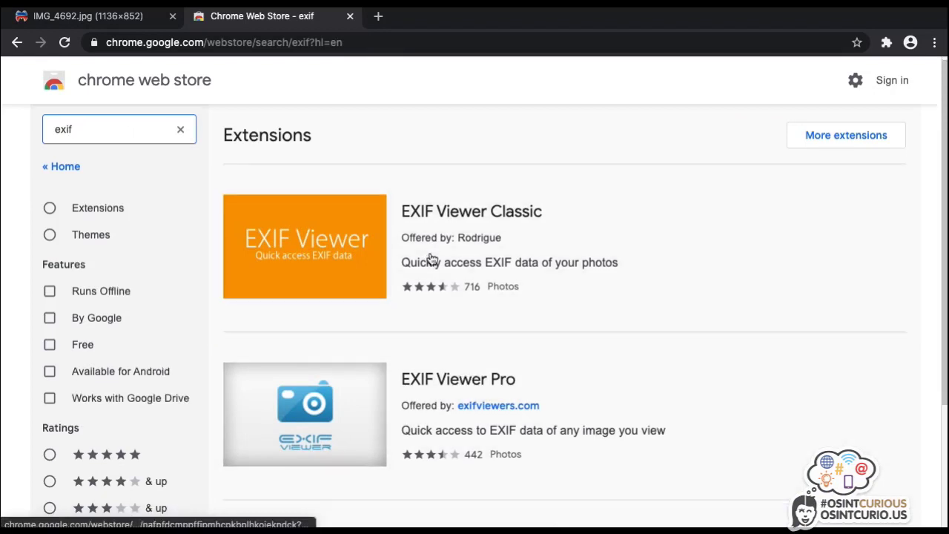
Step: Look through the extension results and open the EXIF Viewer Pro details page
{"action": "scroll", "coordinate": [433, 260], "scroll_direction": "down", "scroll_amount": 3}
{"action": "scroll", "coordinate": [433, 260], "scroll_direction": "up", "scroll_amount": 2}
{"action": "scroll", "coordinate": [431, 261], "scroll_direction": "down", "scroll_amount": 1}
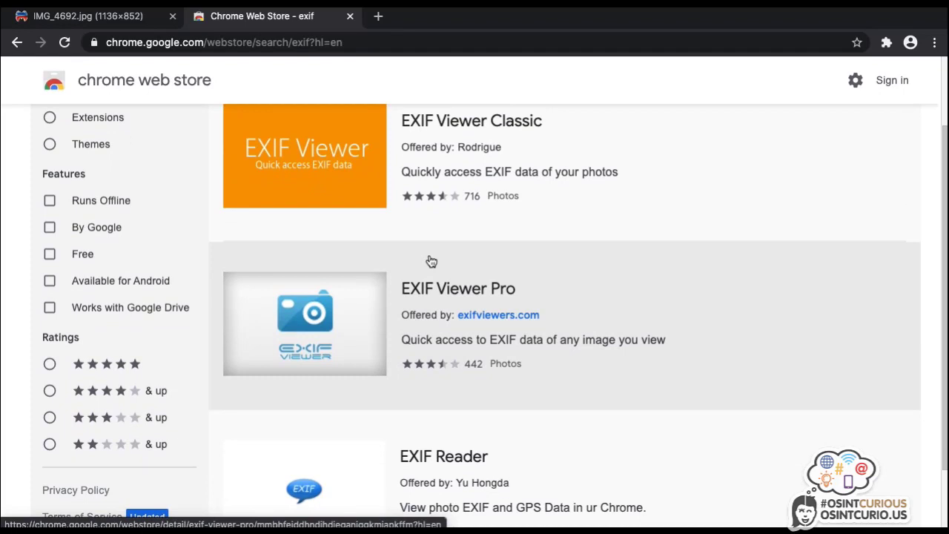
{"action": "left_click", "coordinate": [328, 304]}
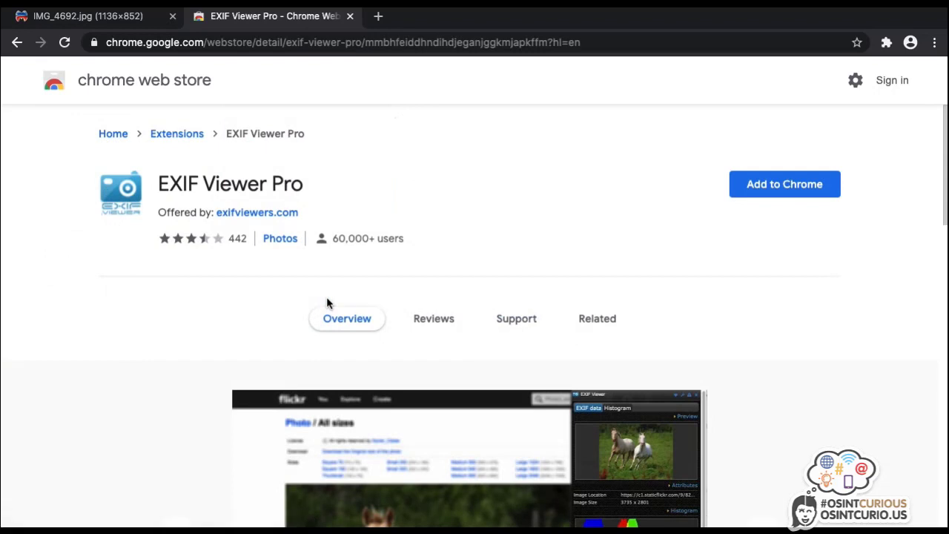
Step: Install the EXIF Viewer Pro extension in Chrome and dismiss the installation notice
{"action": "left_click", "coordinate": [768, 191]}
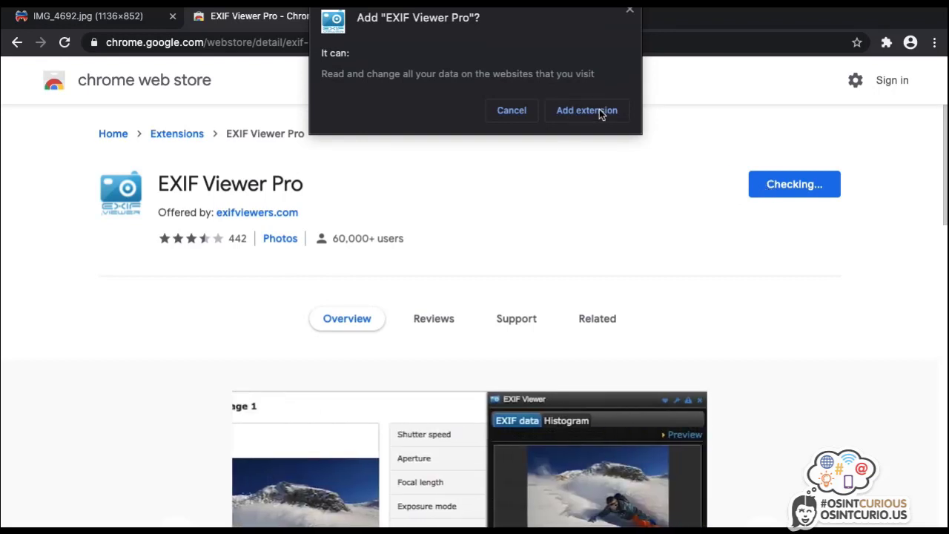
{"action": "left_click", "coordinate": [600, 109]}
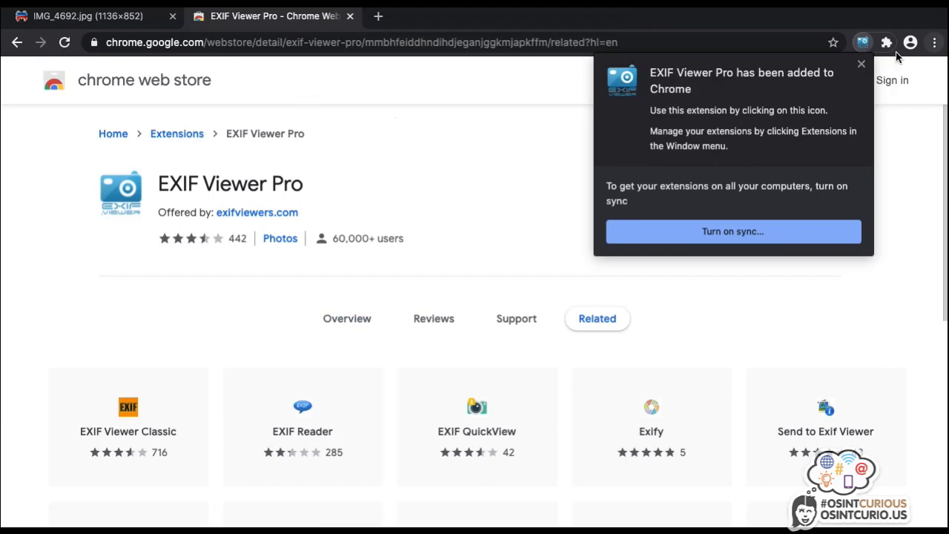
{"action": "left_click", "coordinate": [861, 66]}
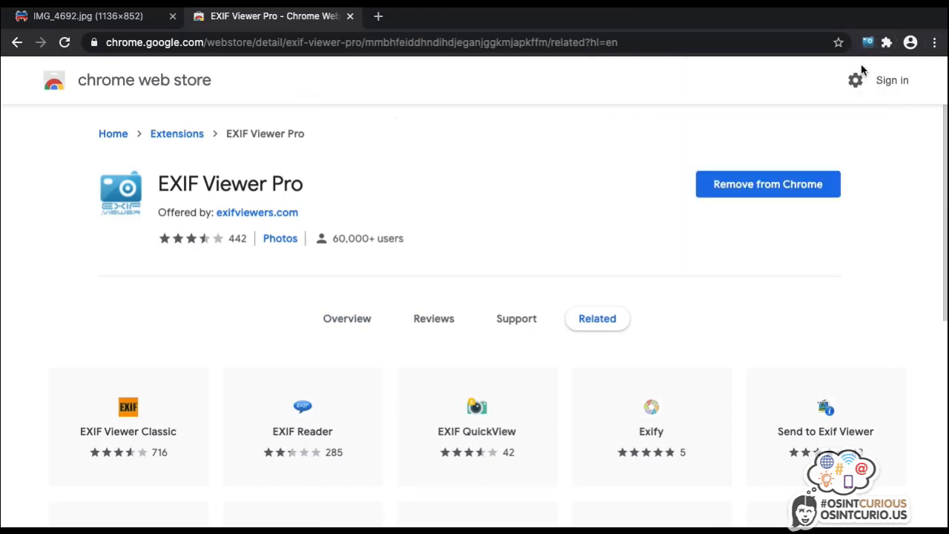
Step: Return to the IMG_4692.jpg photo, reload its page and enlarge the image to full size
{"action": "left_click", "coordinate": [57, 23]}
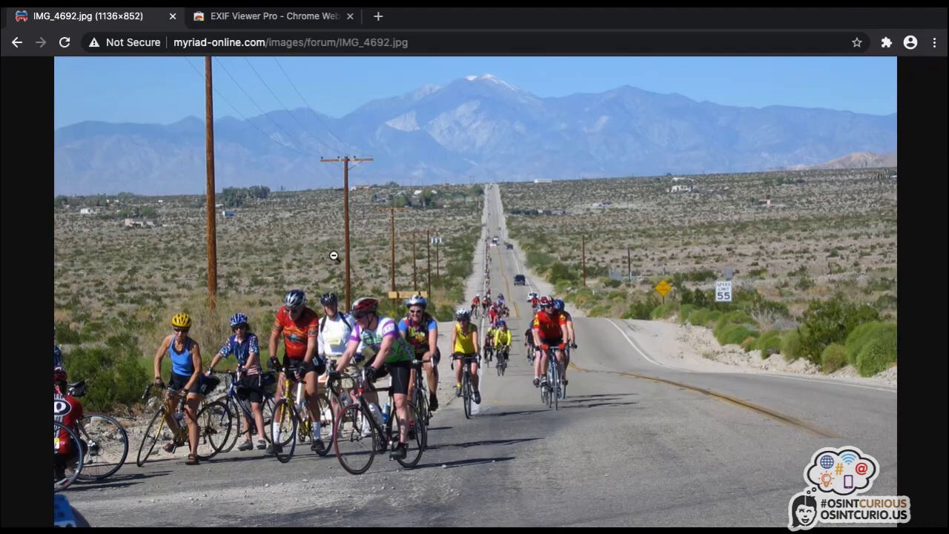
{"action": "left_click", "coordinate": [65, 43]}
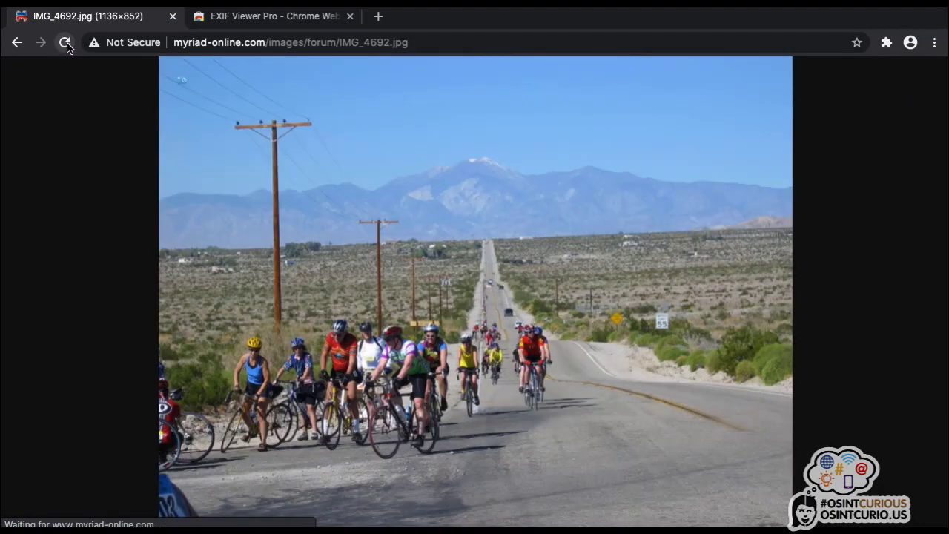
{"action": "left_click", "coordinate": [214, 171]}
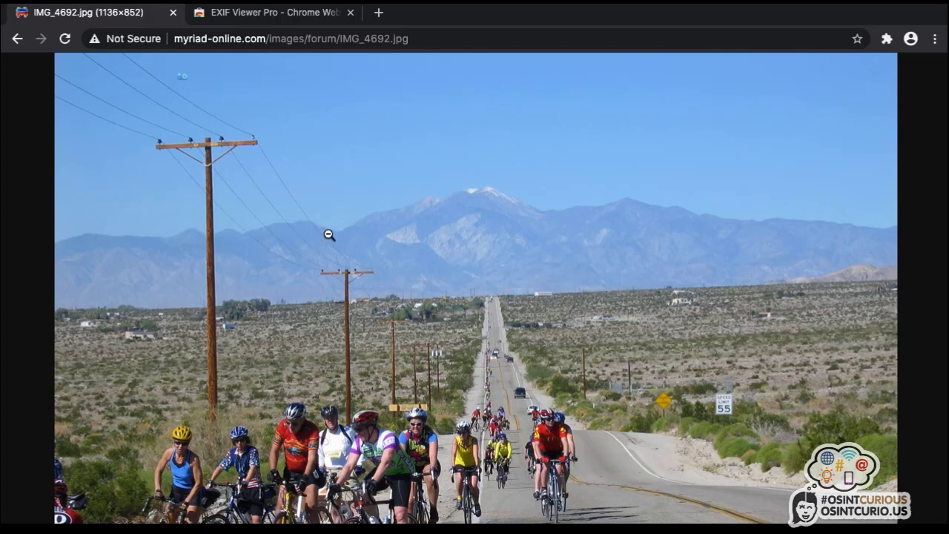
Step: Show the EXIF data of the cyclists photo with the installed extension
{"action": "scroll", "coordinate": [401, 135], "scroll_direction": "down", "scroll_amount": 1}
{"action": "scroll", "coordinate": [401, 137], "scroll_direction": "up", "scroll_amount": 1}
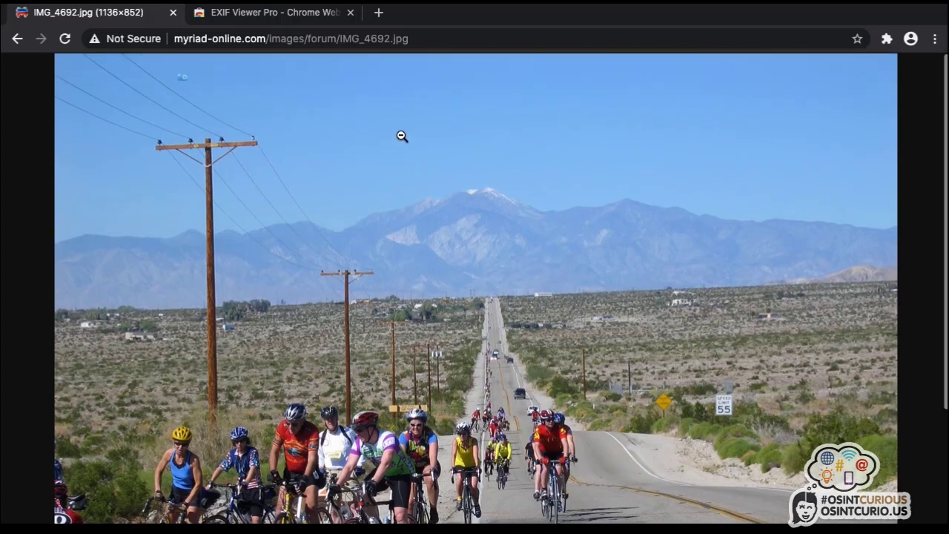
{"action": "right_click", "coordinate": [401, 137]}
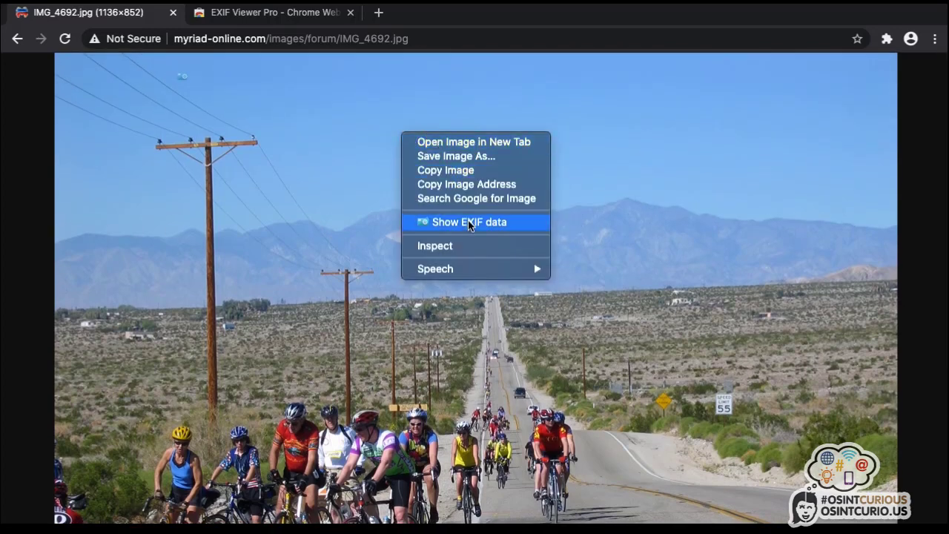
{"action": "left_click", "coordinate": [516, 222]}
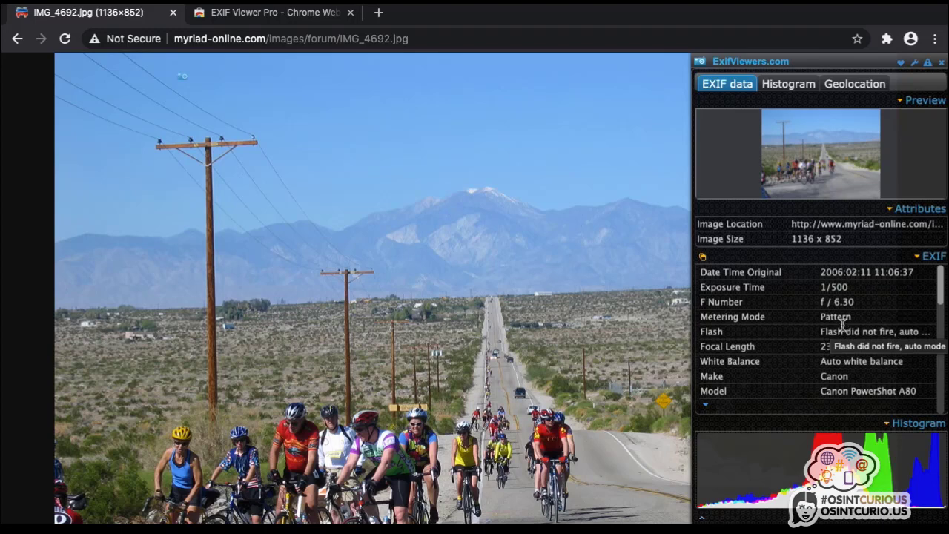
Step: Read through the photo's full EXIF list, from the capture date and camera details to the editing software
{"action": "scroll", "coordinate": [845, 328], "scroll_direction": "down", "scroll_amount": 1}
{"action": "scroll", "coordinate": [844, 330], "scroll_direction": "down", "scroll_amount": 4}
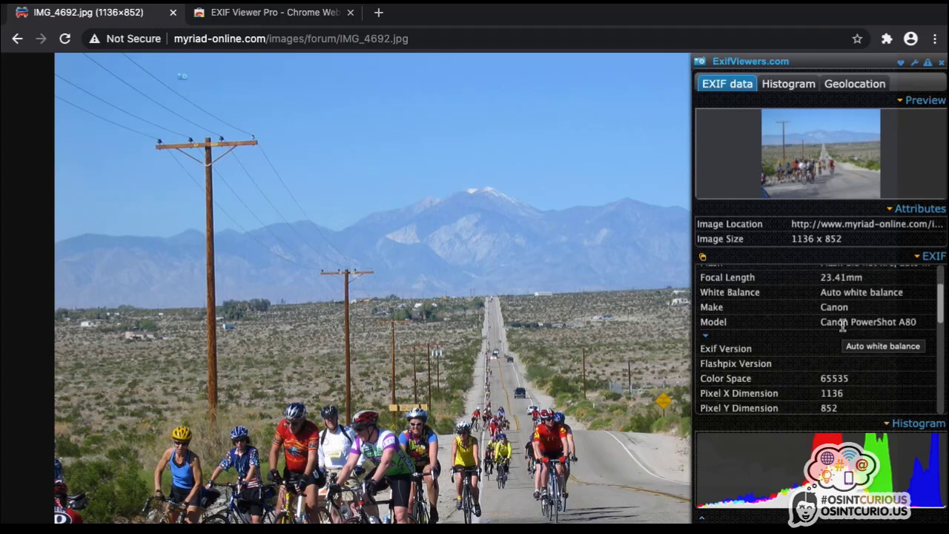
{"action": "scroll", "coordinate": [842, 326], "scroll_direction": "down", "scroll_amount": 1}
{"action": "scroll", "coordinate": [842, 326], "scroll_direction": "down", "scroll_amount": 3}
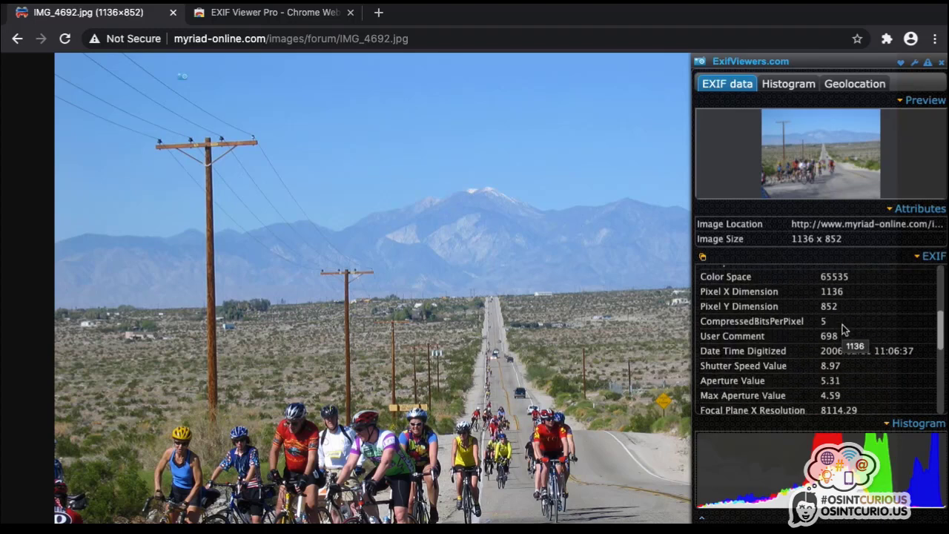
{"action": "scroll", "coordinate": [843, 326], "scroll_direction": "down", "scroll_amount": 4}
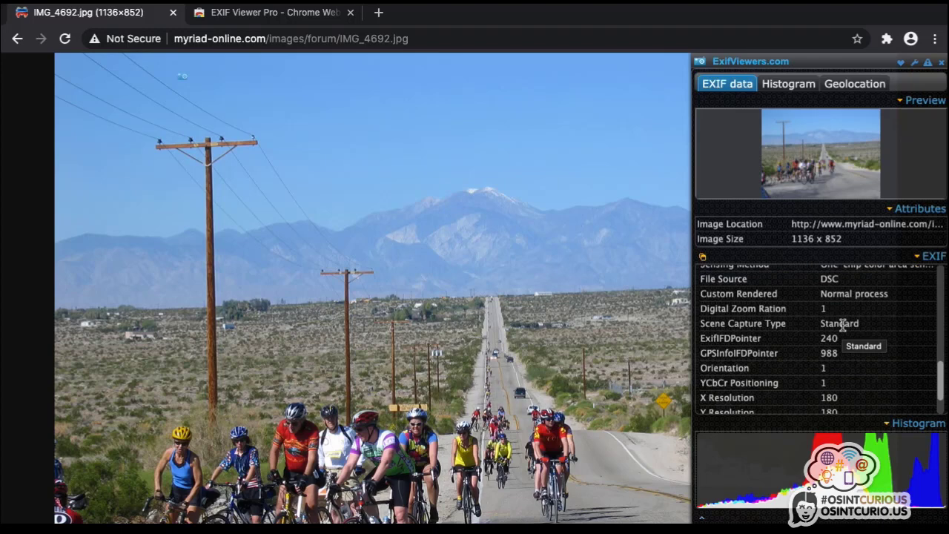
{"action": "scroll", "coordinate": [842, 327], "scroll_direction": "down", "scroll_amount": 2}
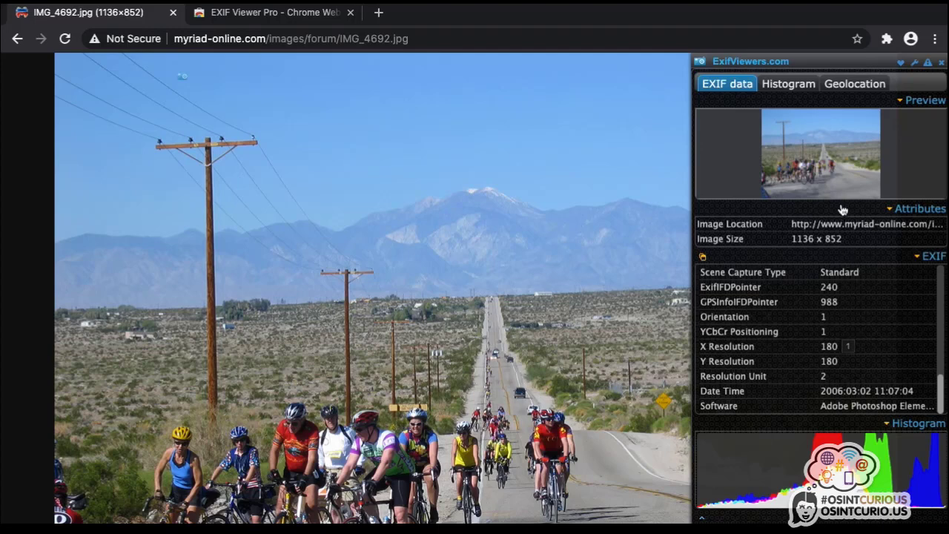
Step: Show the photo's geolocation in the EXIF viewer and open that location in the larger Google Maps view
{"action": "left_click", "coordinate": [854, 85]}
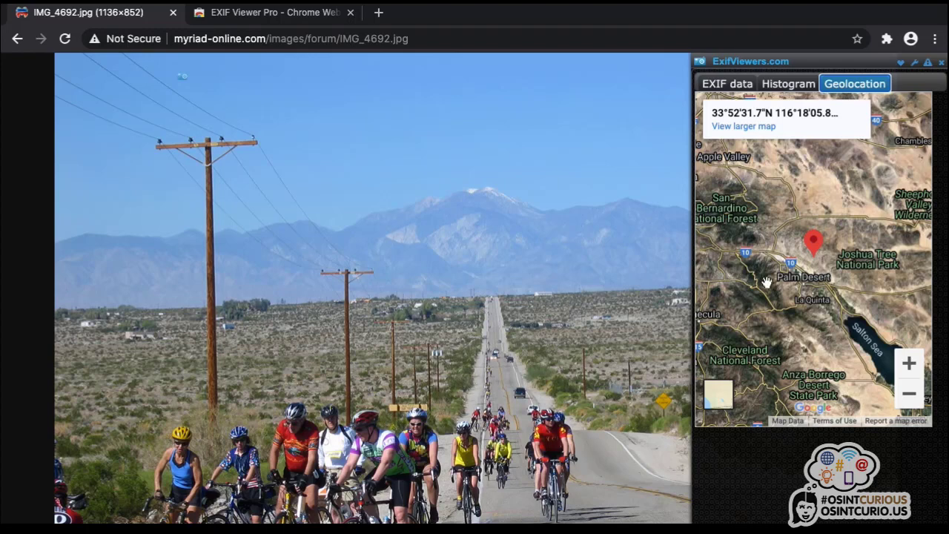
{"action": "scroll", "coordinate": [747, 126], "scroll_direction": "down", "scroll_amount": 1}
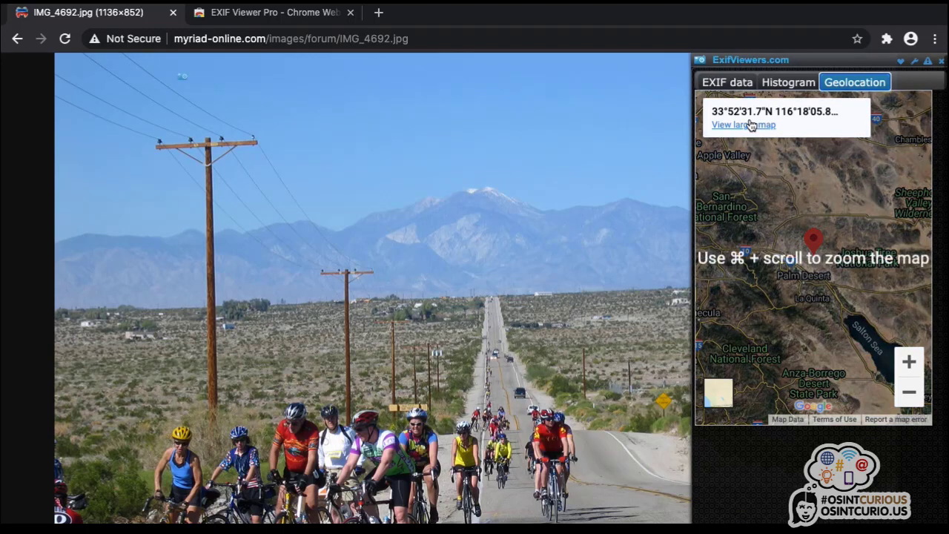
{"action": "left_click", "coordinate": [746, 125]}
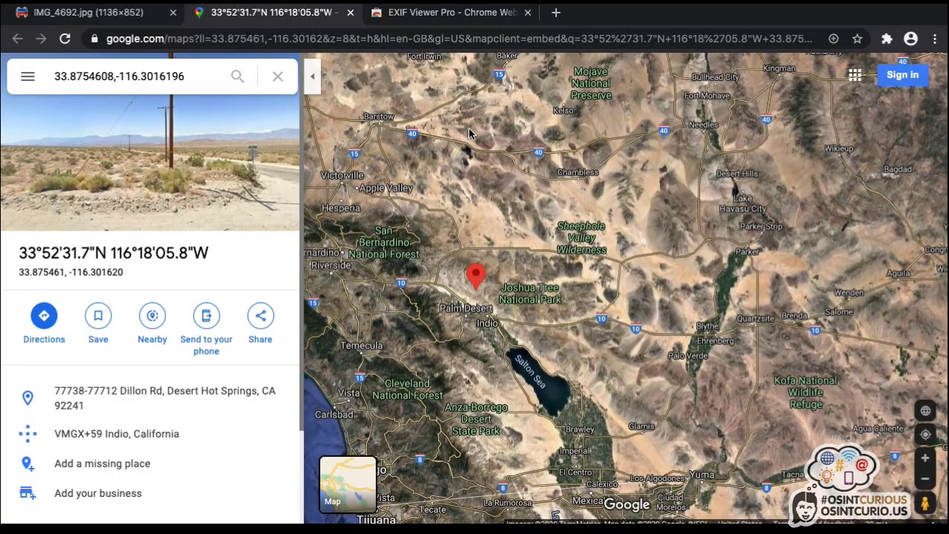
{"action": "scroll", "coordinate": [460, 135], "scroll_direction": "down", "scroll_amount": 2}
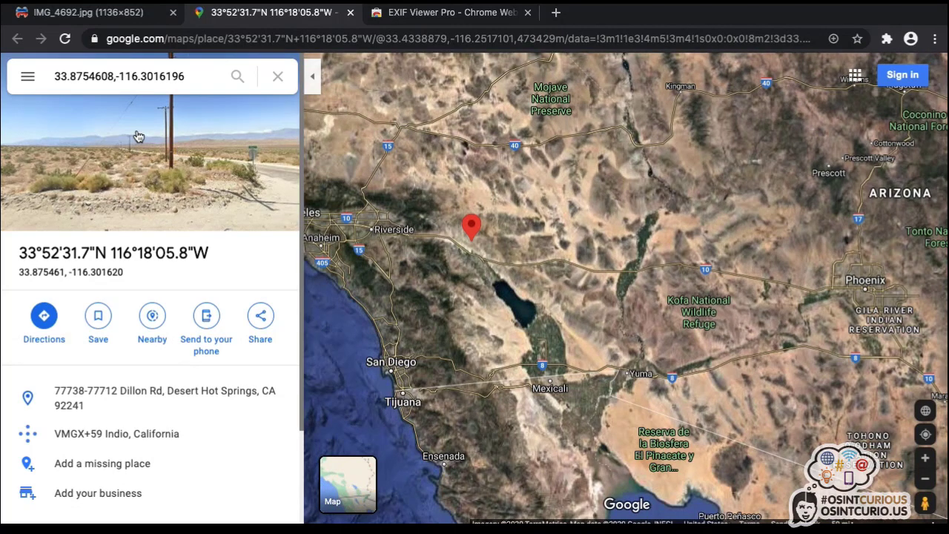
Step: Return to the IMG_4692.jpg photo and close the EXIF viewer overlay
{"action": "left_click", "coordinate": [80, 15]}
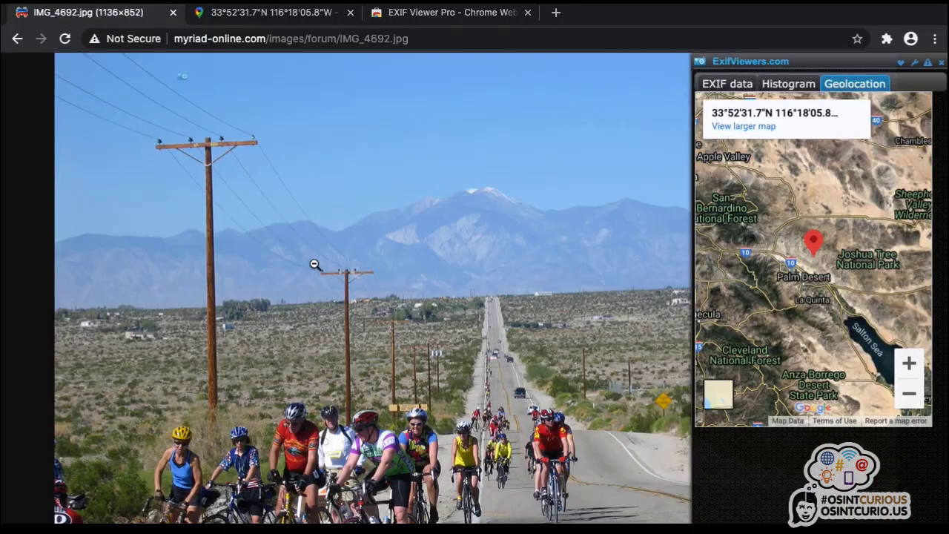
{"action": "left_click", "coordinate": [941, 62]}
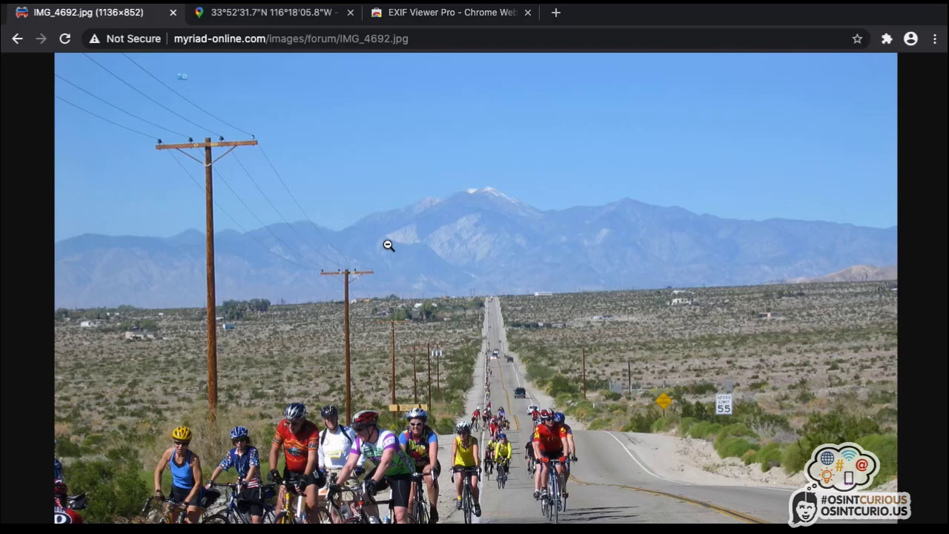
Step: Go back to Google Maps and examine the marked photo location up close on the satellite map
{"action": "left_click", "coordinate": [243, 22]}
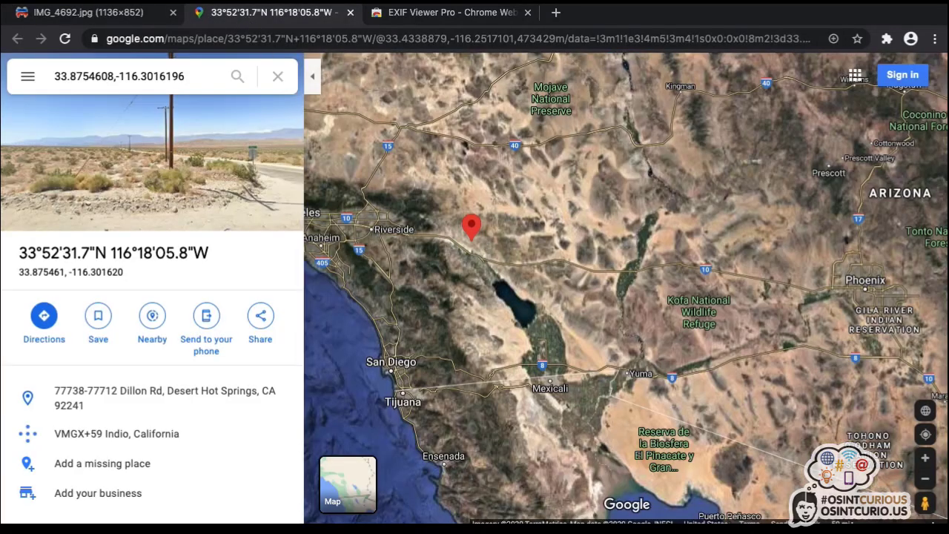
{"action": "left_click", "coordinate": [925, 458]}
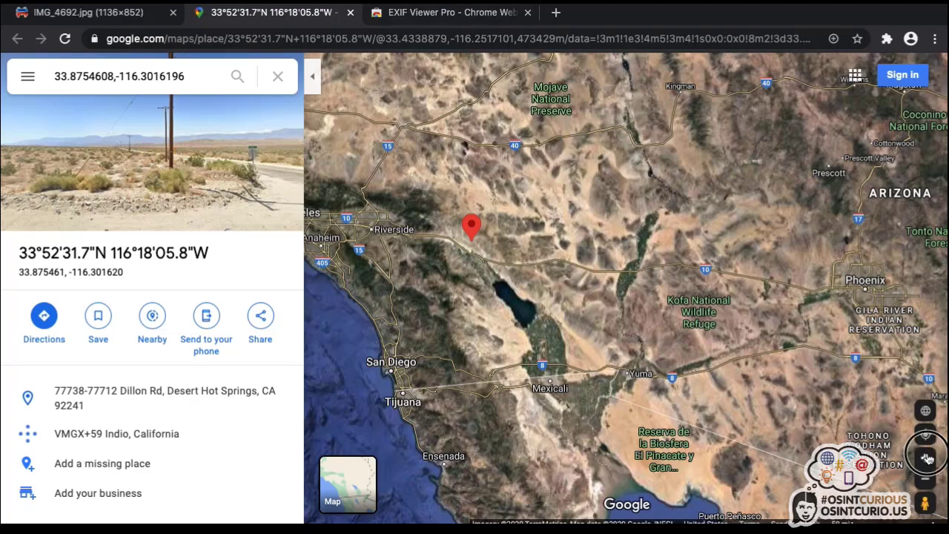
{"action": "left_click", "coordinate": [925, 458]}
{"action": "left_click_drag", "start_coordinate": [371, 196], "coordinate": [733, 361]}
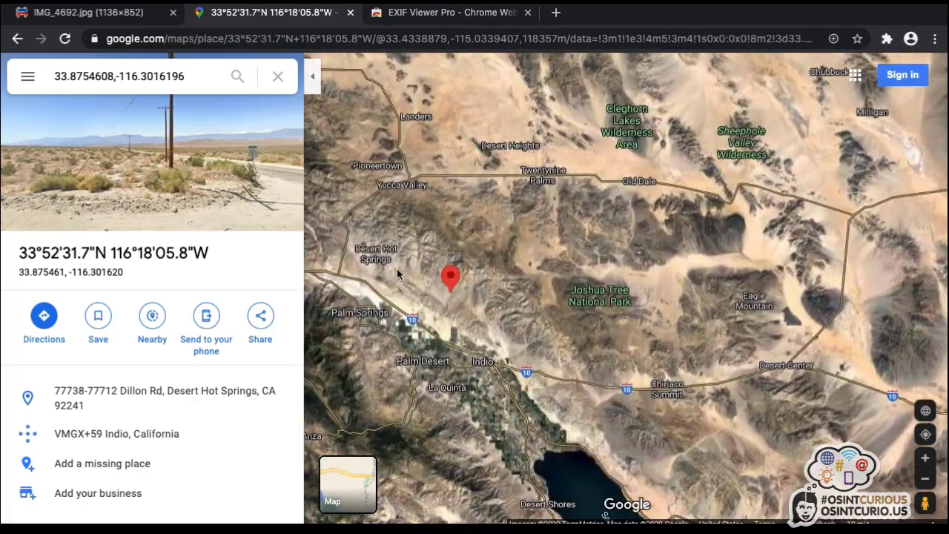
{"action": "left_click_drag", "start_coordinate": [437, 267], "coordinate": [558, 315]}
{"action": "scroll", "coordinate": [557, 315], "scroll_direction": "up", "scroll_amount": 5}
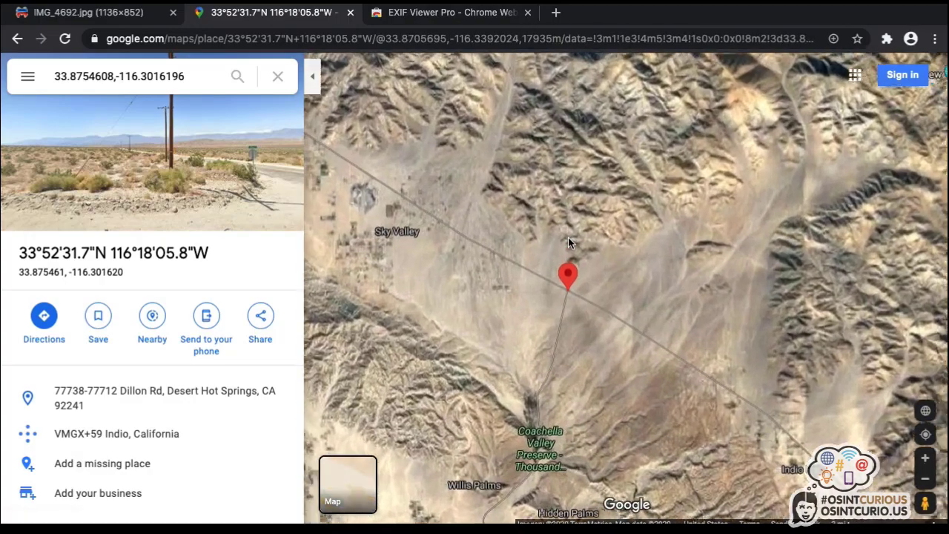
{"action": "scroll", "coordinate": [547, 245], "scroll_direction": "up", "scroll_amount": 1}
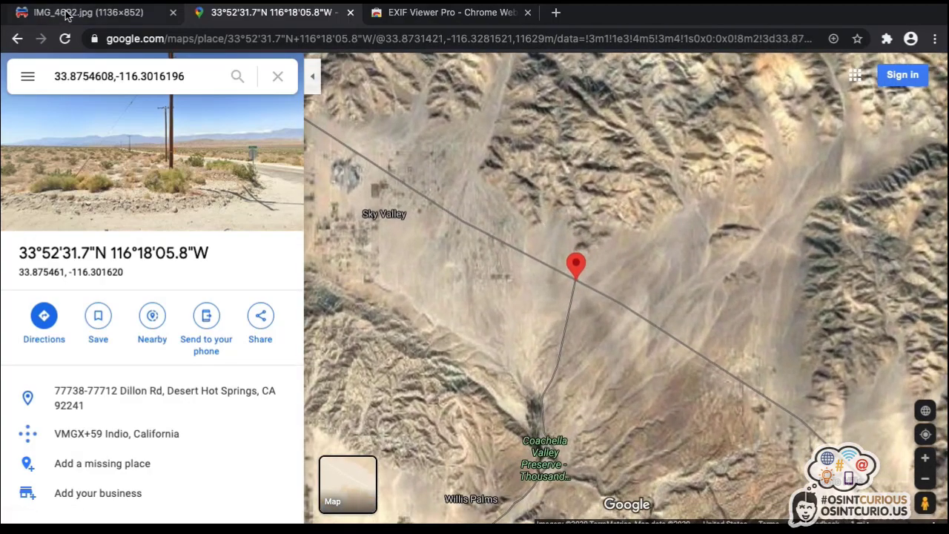
Step: Compare the cyclists photo with the satellite map, examining Dillon Rd and Thousand Palms Canyon Rd around the marker
{"action": "left_click", "coordinate": [67, 15]}
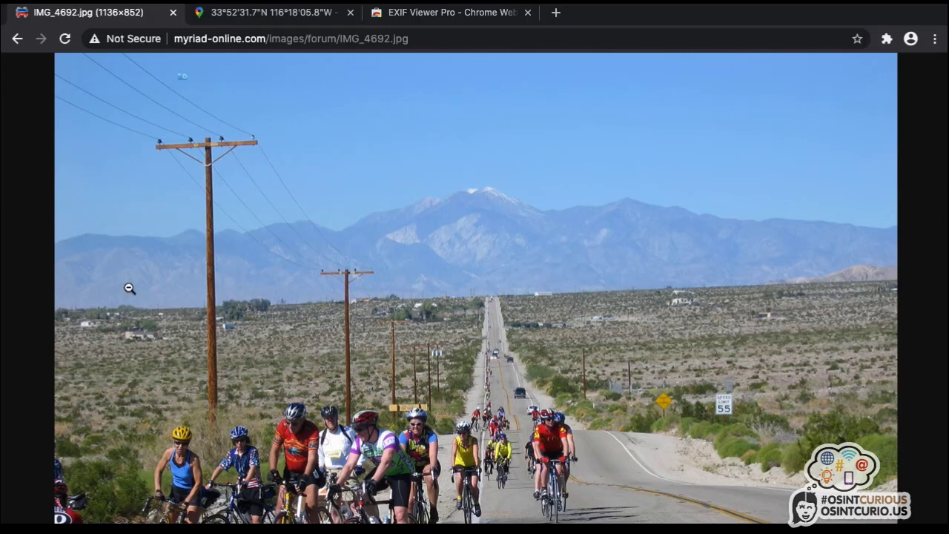
{"action": "left_click", "coordinate": [274, 15]}
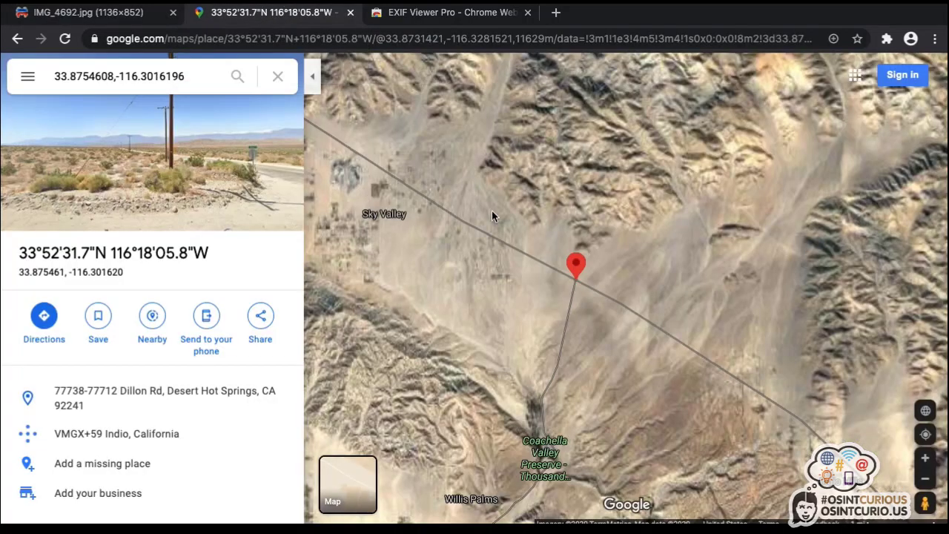
{"action": "scroll", "coordinate": [620, 335], "scroll_direction": "up", "scroll_amount": 2}
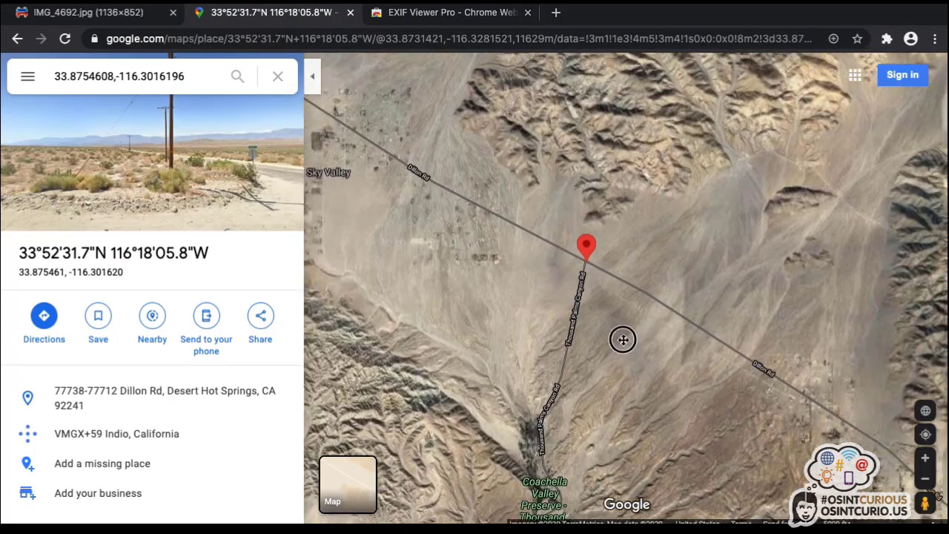
{"action": "left_click_drag", "start_coordinate": [623, 340], "coordinate": [716, 379]}
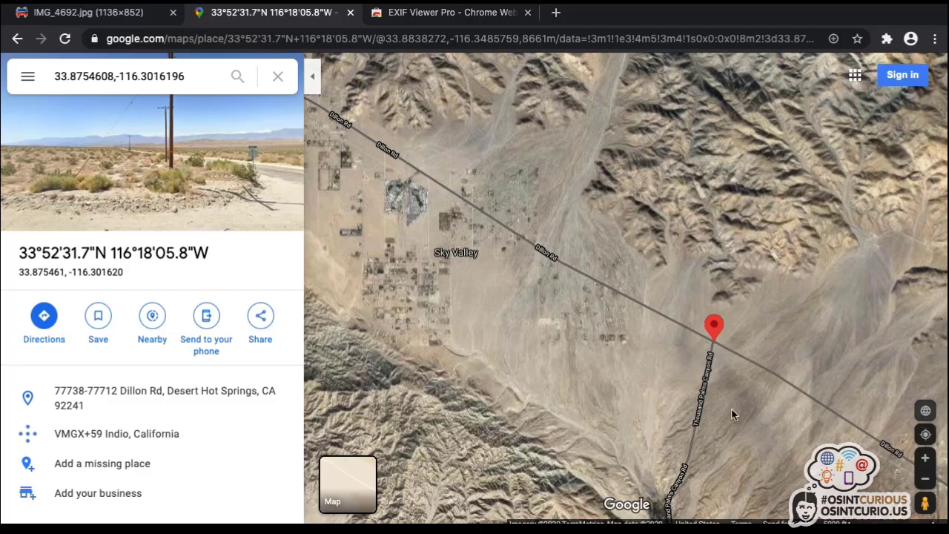
{"action": "left_click_drag", "start_coordinate": [735, 415], "coordinate": [663, 394]}
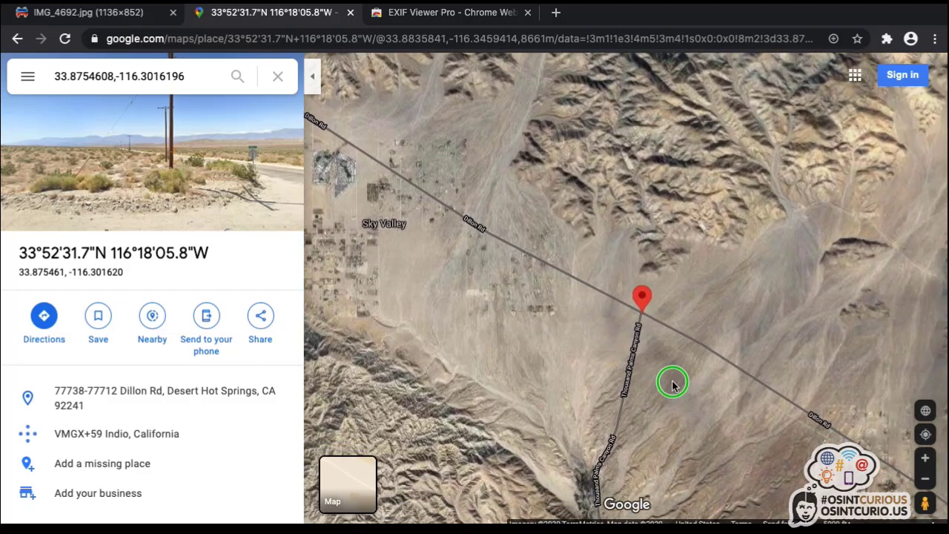
{"action": "right_click", "coordinate": [672, 382]}
{"action": "left_click_drag", "start_coordinate": [619, 363], "coordinate": [548, 317]}
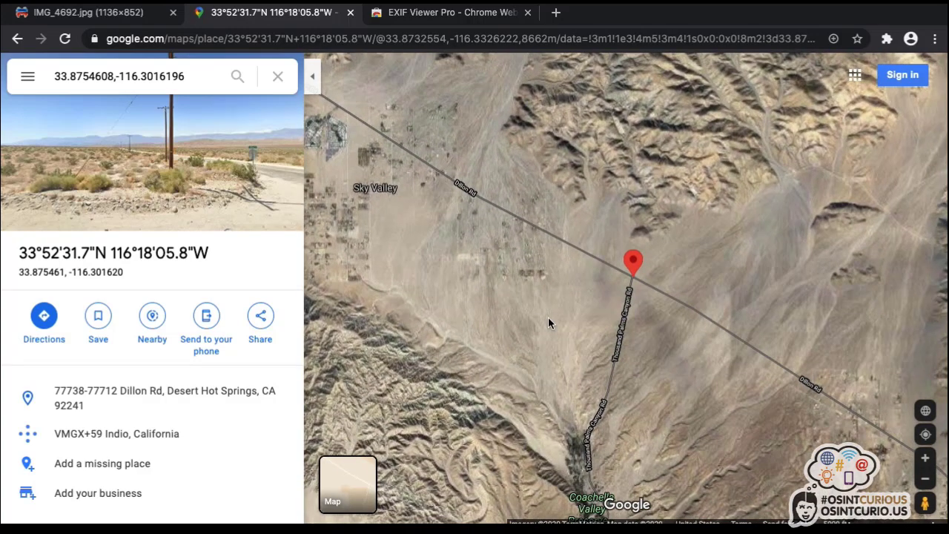
Step: Examine the junction of Dillon Rd and Thousand Palms Canyon Rd up close on the satellite map against the cyclists photo
{"action": "scroll", "coordinate": [644, 295], "scroll_direction": "up", "scroll_amount": 2}
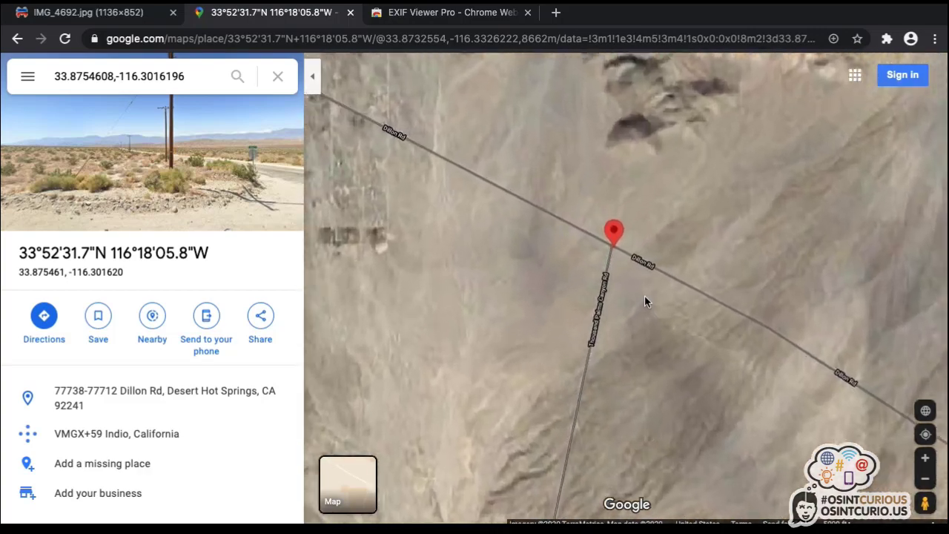
{"action": "scroll", "coordinate": [644, 295], "scroll_direction": "up", "scroll_amount": 2}
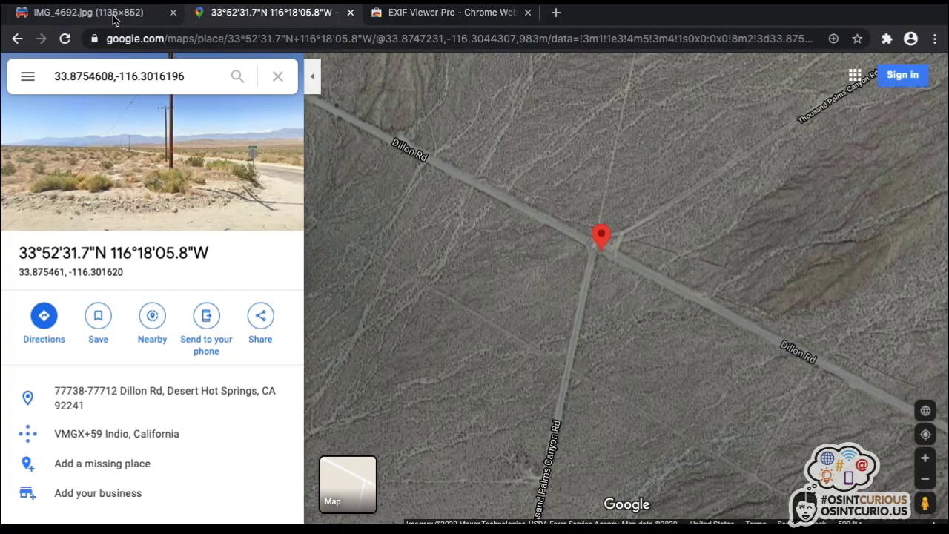
{"action": "left_click", "coordinate": [104, 13]}
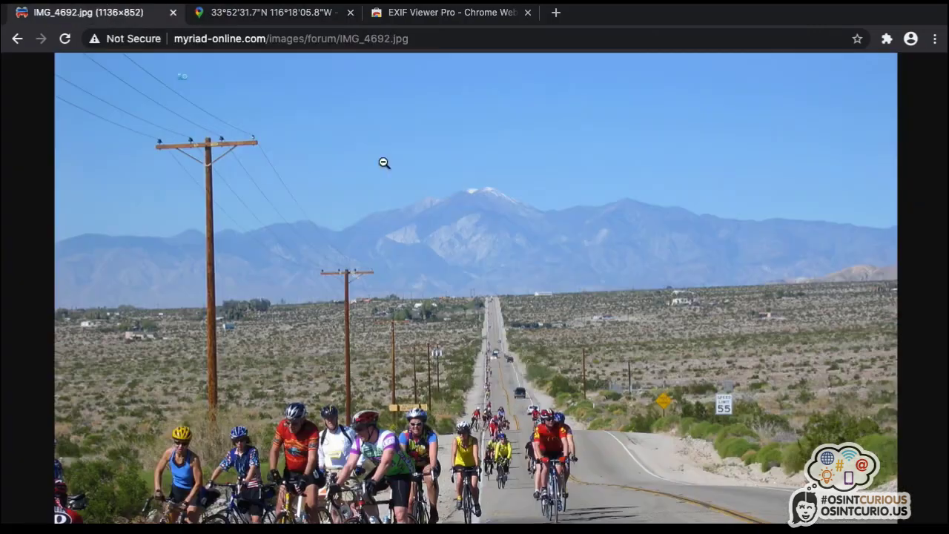
{"action": "left_click", "coordinate": [241, 16]}
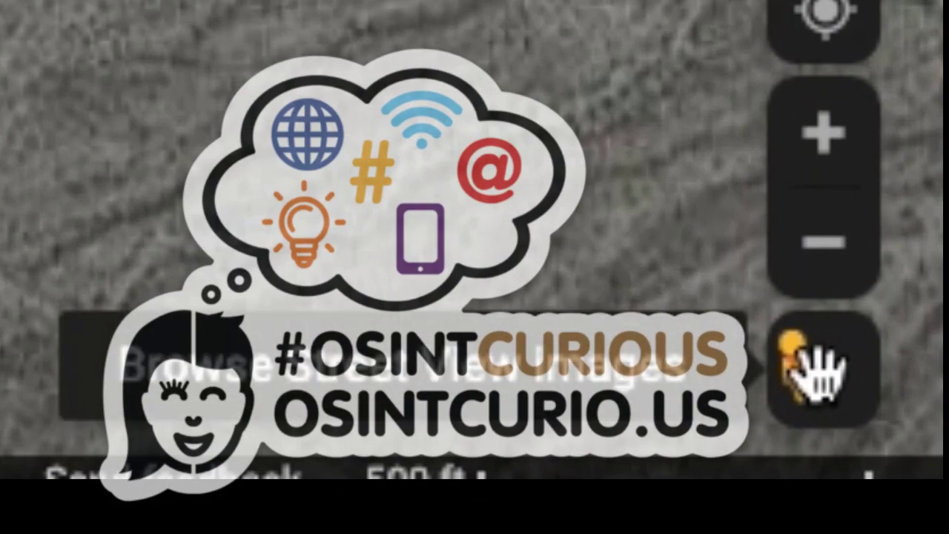
Step: Open Street View on Dillon Rd at the marked location and face along the road toward the utility poles
{"action": "left_click", "coordinate": [816, 367]}
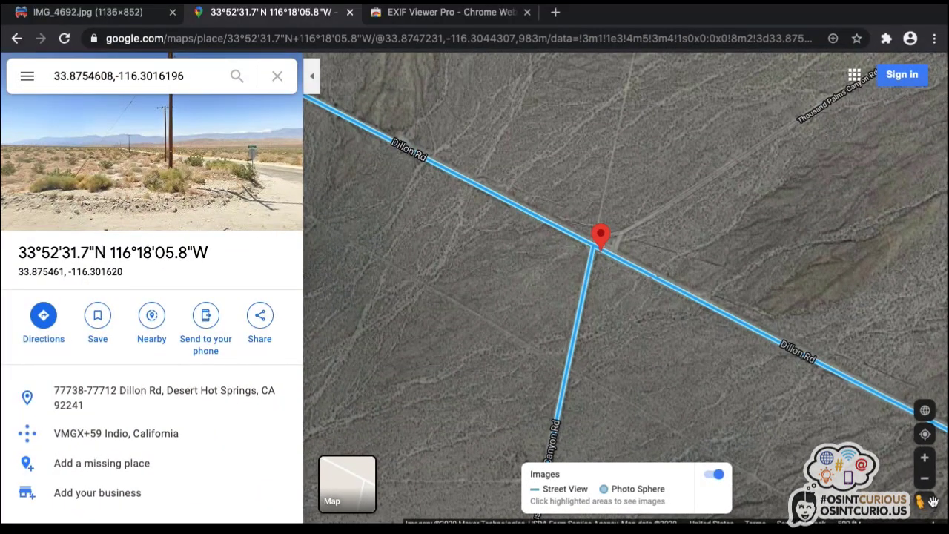
{"action": "left_click", "coordinate": [606, 255]}
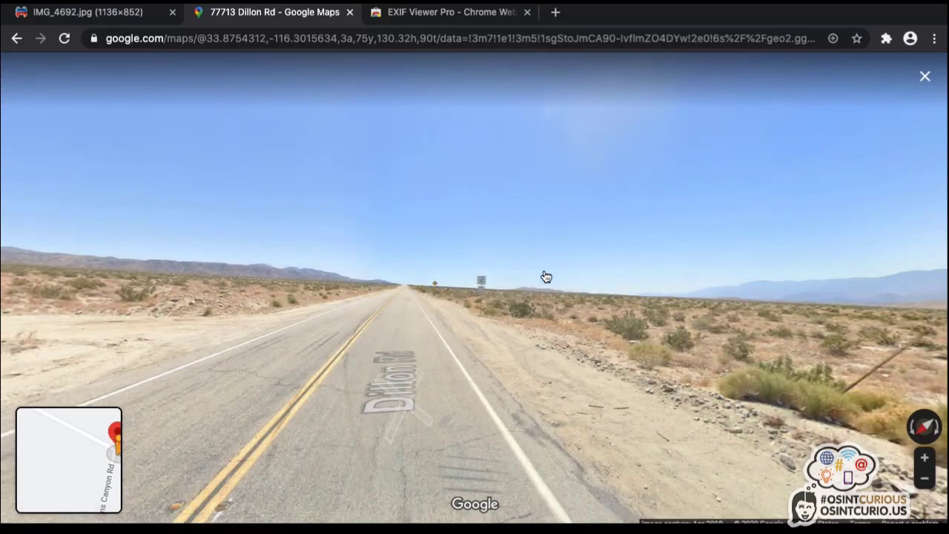
{"action": "left_click_drag", "start_coordinate": [227, 326], "coordinate": [816, 327]}
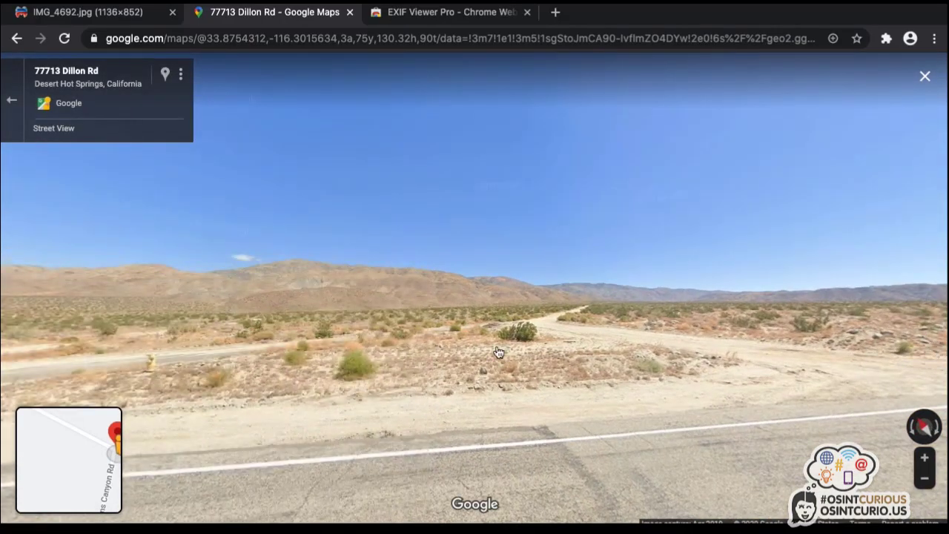
{"action": "left_click_drag", "start_coordinate": [288, 331], "coordinate": [794, 316]}
{"action": "left_click_drag", "start_coordinate": [269, 366], "coordinate": [393, 324]}
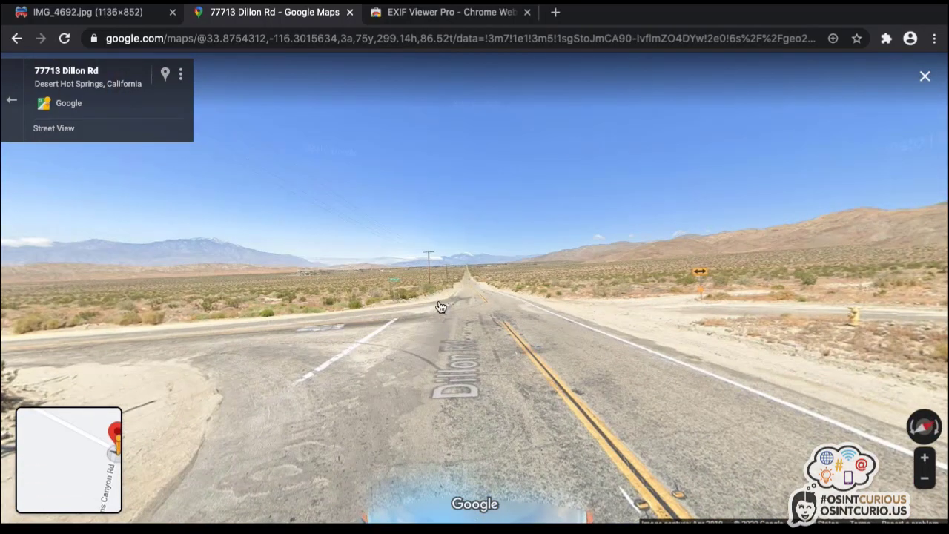
Step: Check the cyclists photo and advance the Street View along Dillon Rd past the junction
{"action": "left_click", "coordinate": [95, 18]}
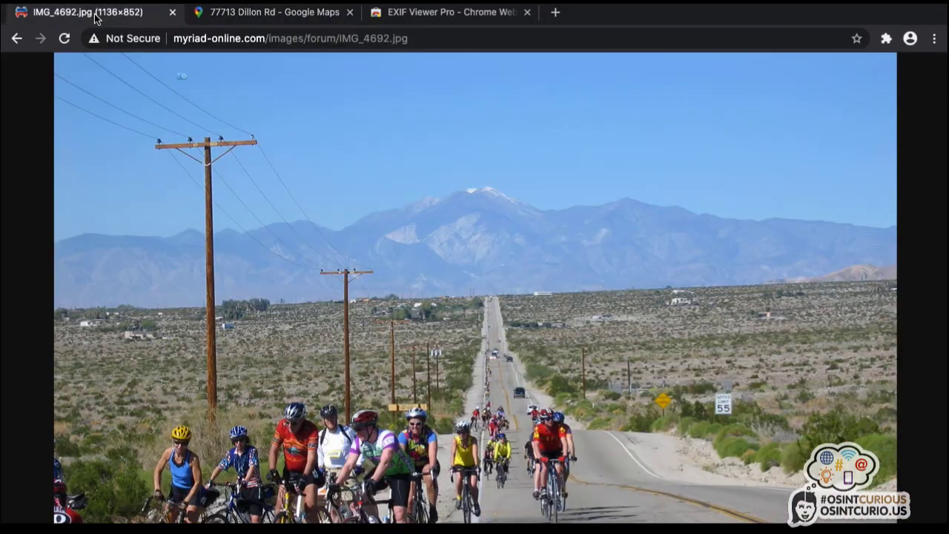
{"action": "left_click", "coordinate": [228, 14]}
{"action": "left_click", "coordinate": [482, 312]}
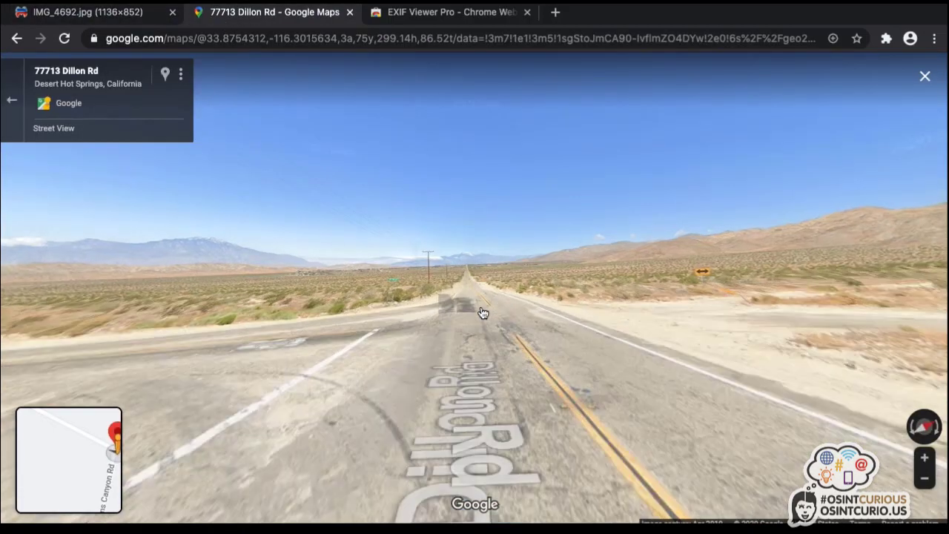
{"action": "left_click", "coordinate": [482, 315]}
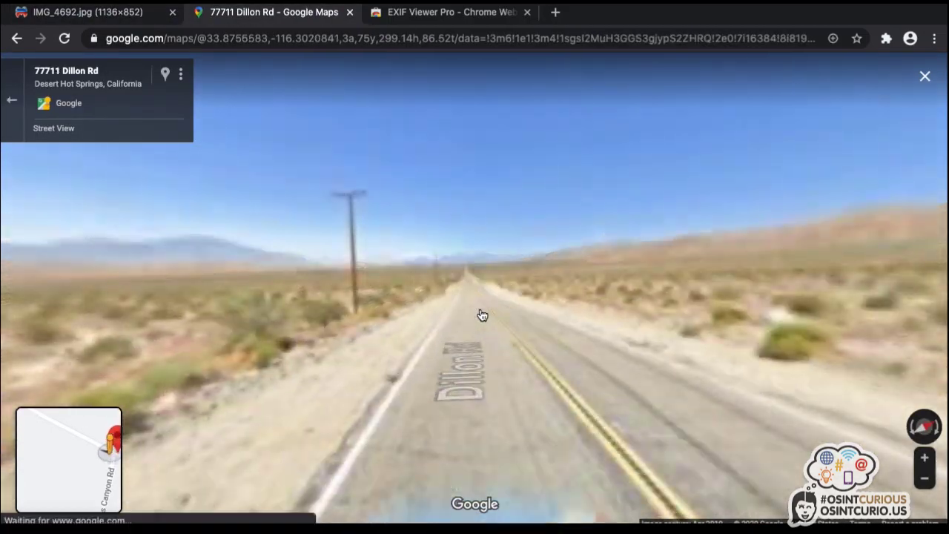
Step: Recheck the poles and road in the photo and advance the Street View one more position along Dillon Rd
{"action": "left_click", "coordinate": [78, 19]}
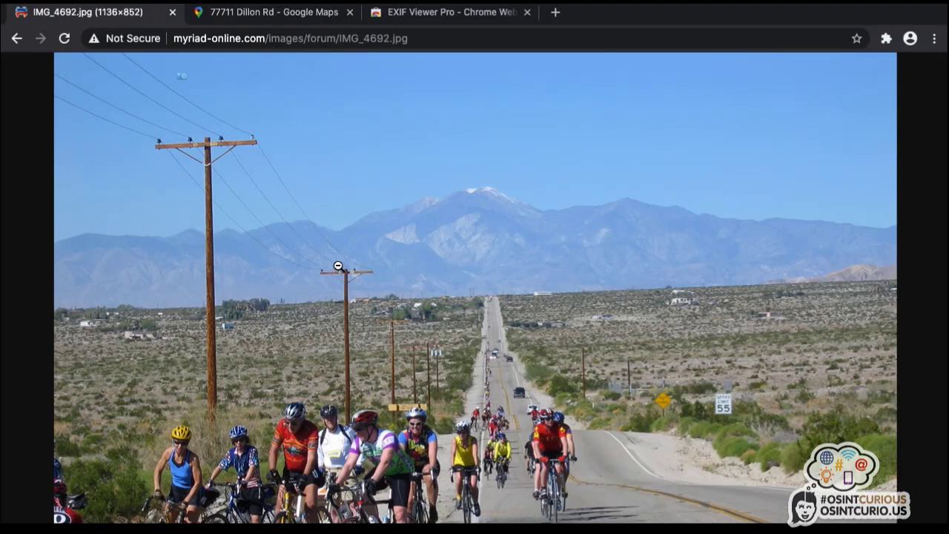
{"action": "left_click", "coordinate": [262, 13]}
{"action": "left_click", "coordinate": [492, 372]}
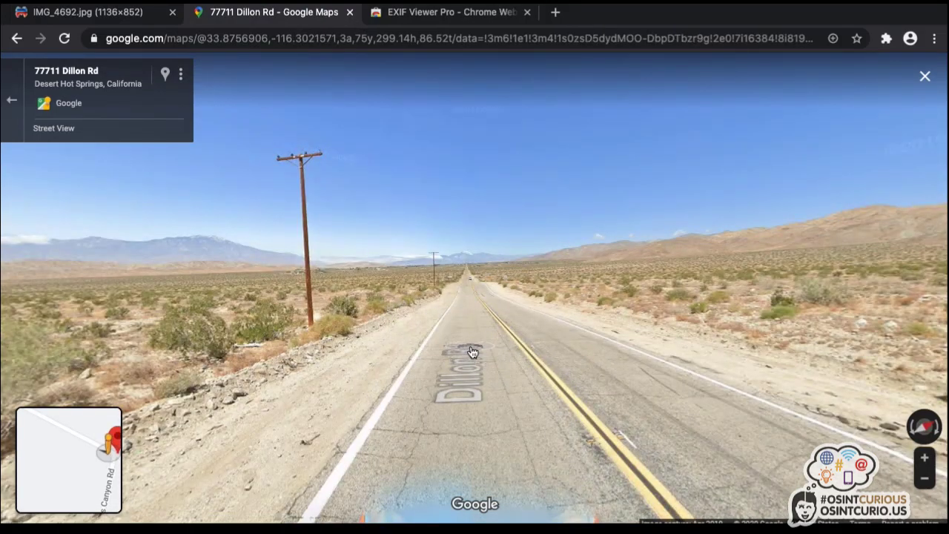
{"action": "left_click", "coordinate": [504, 368]}
{"action": "double_click", "coordinate": [506, 367]}
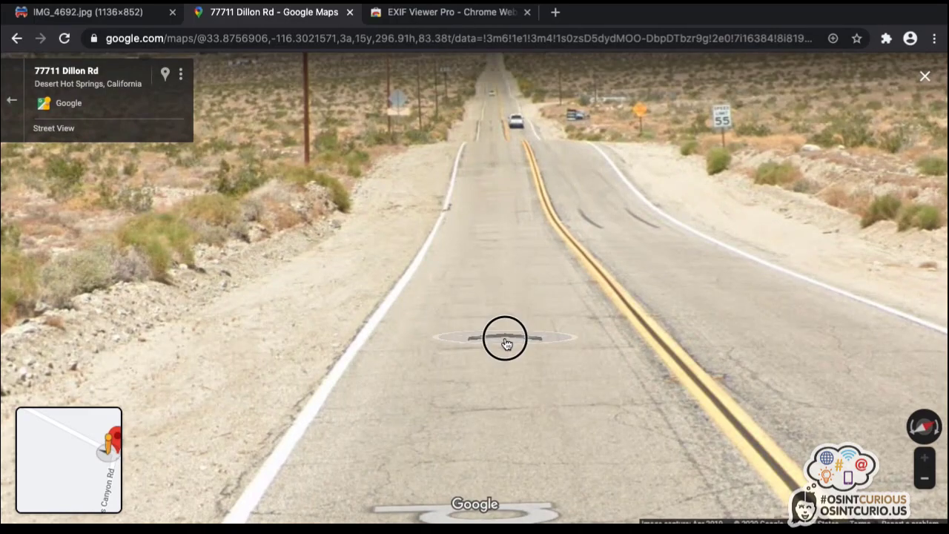
{"action": "left_click", "coordinate": [505, 343]}
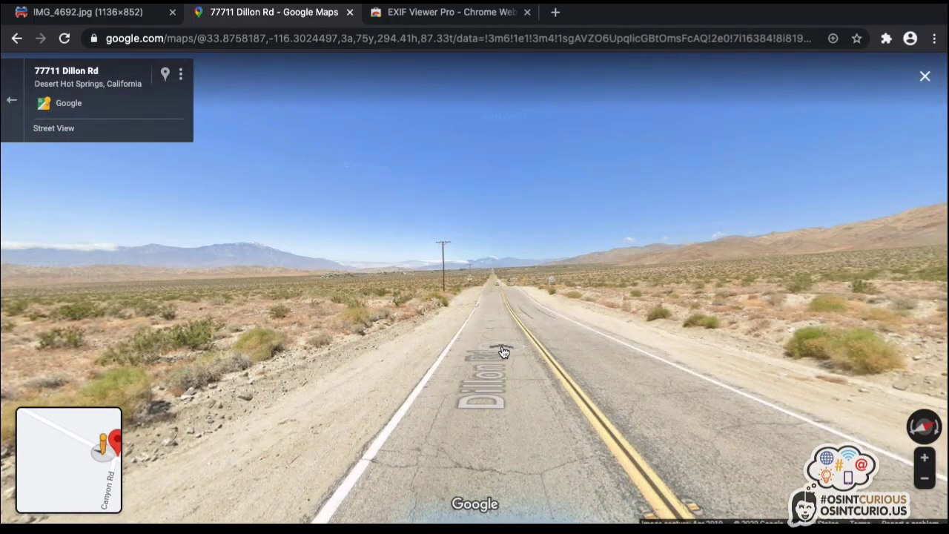
Step: Frame the Street View closely on the road, utility poles and snow-capped mountain to match the photo's perspective
{"action": "scroll", "coordinate": [504, 352], "scroll_direction": "up", "scroll_amount": 1}
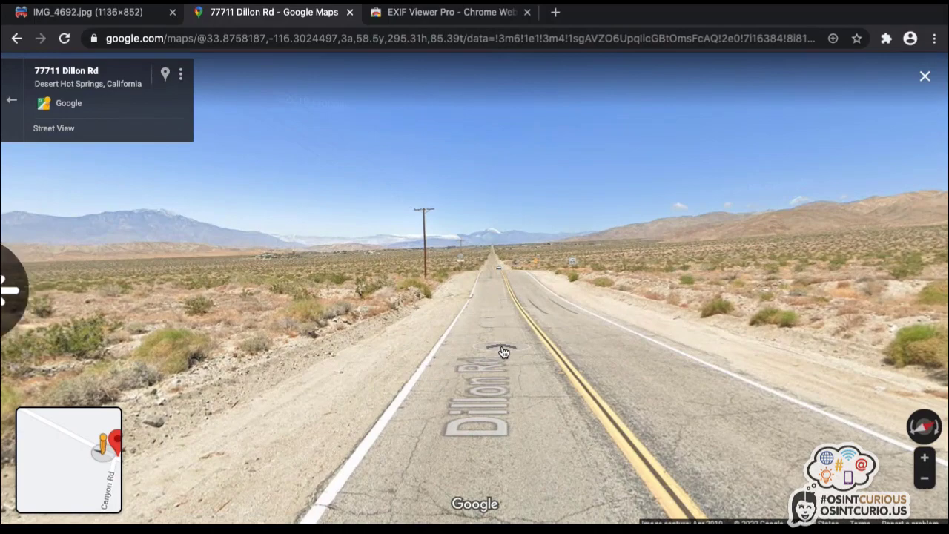
{"action": "left_click_drag", "start_coordinate": [505, 333], "coordinate": [511, 436]}
{"action": "scroll", "coordinate": [504, 337], "scroll_direction": "up", "scroll_amount": 2}
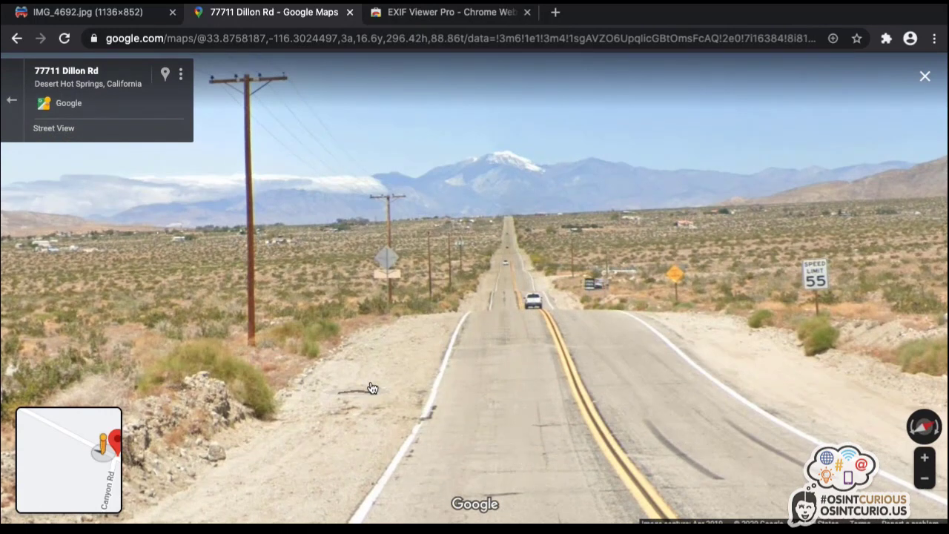
Step: Compare the cyclists photo with the matched Street View, examining the utility poles, mountain ridge, road and speed limit sign
{"action": "left_click", "coordinate": [75, 15]}
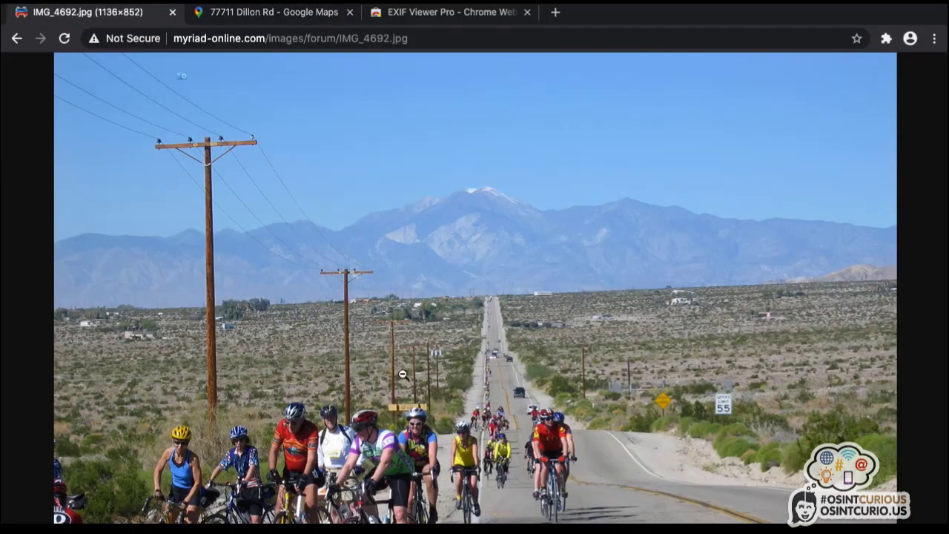
{"action": "left_click", "coordinate": [280, 13]}
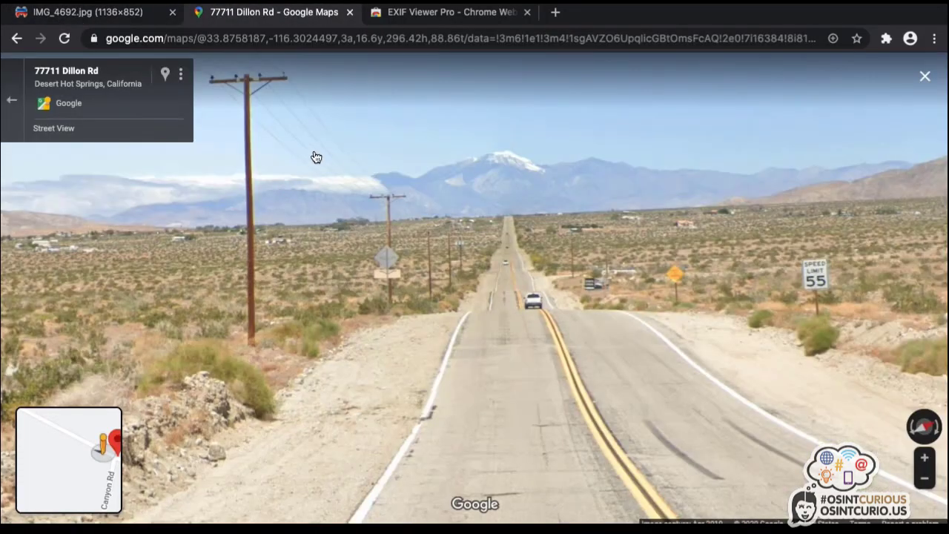
{"action": "mouse_move", "coordinate": [43, 15]}
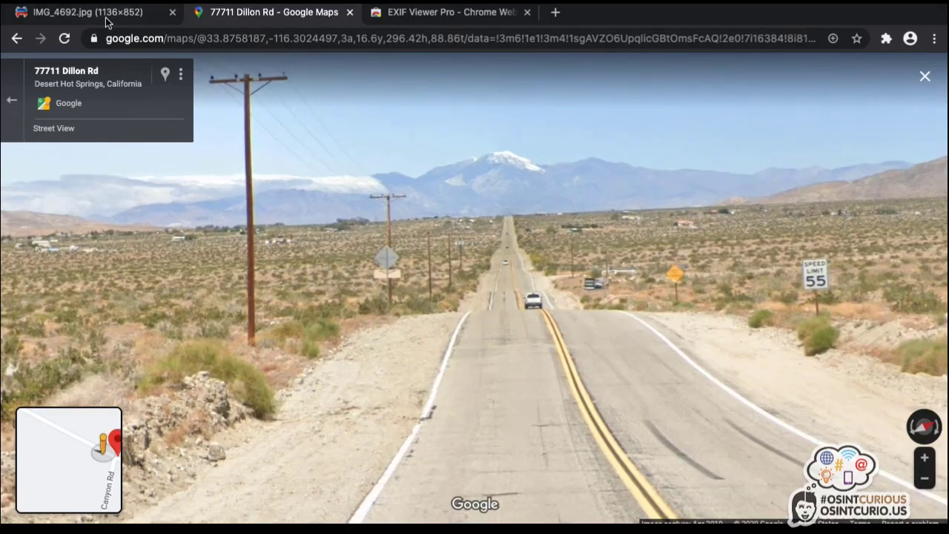
{"action": "left_click", "coordinate": [108, 16]}
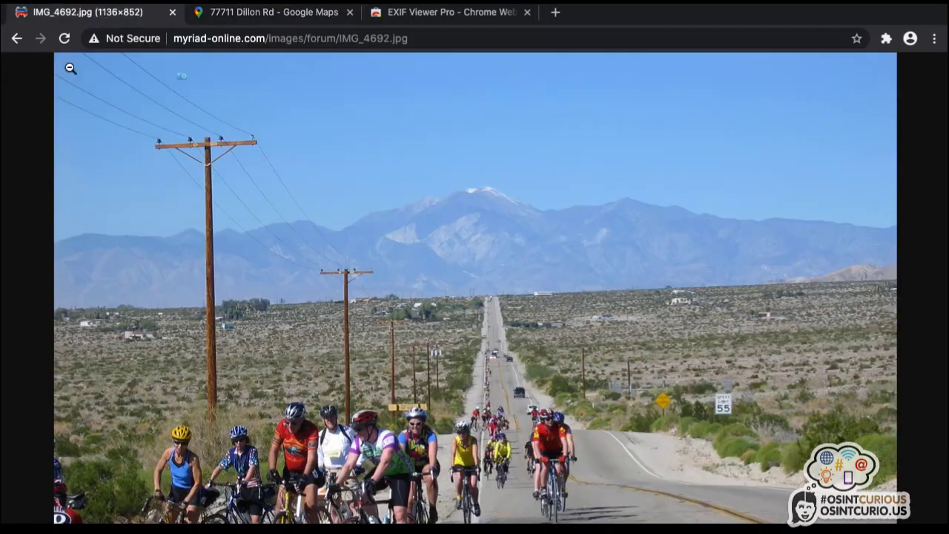
{"action": "left_click", "coordinate": [225, 13]}
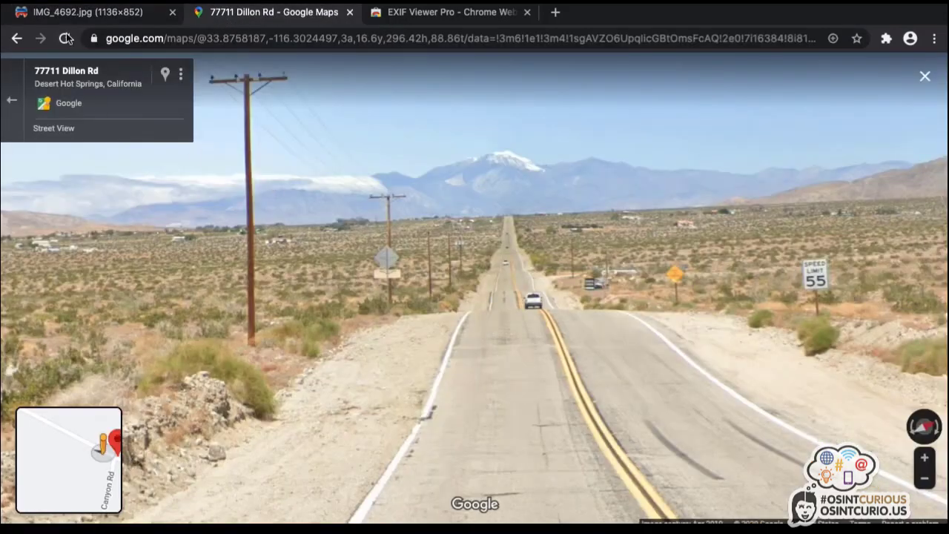
{"action": "left_click", "coordinate": [75, 13]}
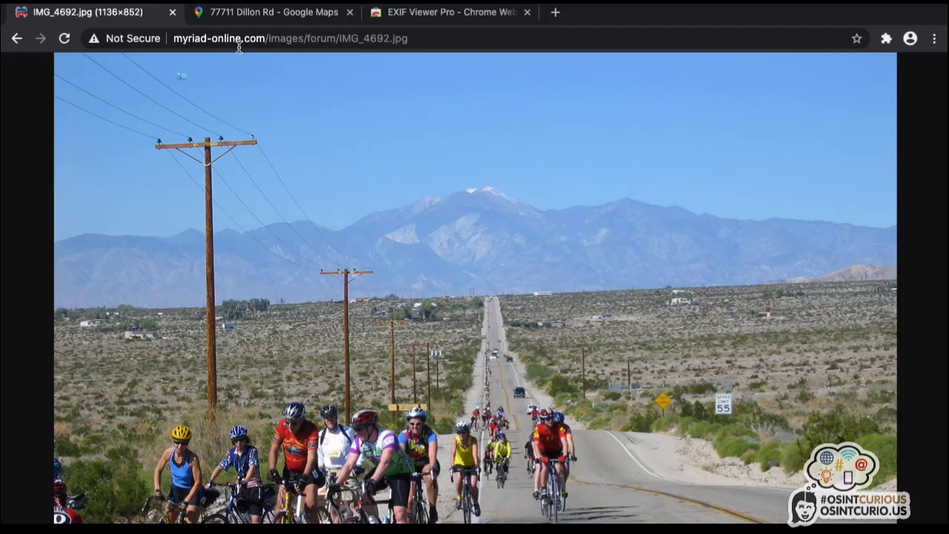
{"action": "left_click", "coordinate": [249, 21]}
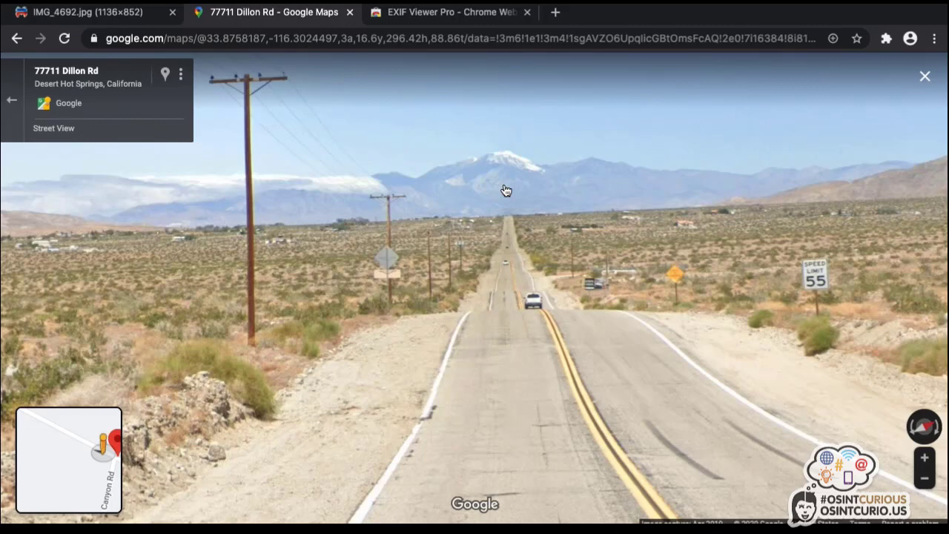
Step: Widen the Street View and look around both sides of Dillon Rd, returning to the view along the road
{"action": "left_click", "coordinate": [926, 480]}
{"action": "left_click_drag", "start_coordinate": [367, 393], "coordinate": [907, 364]}
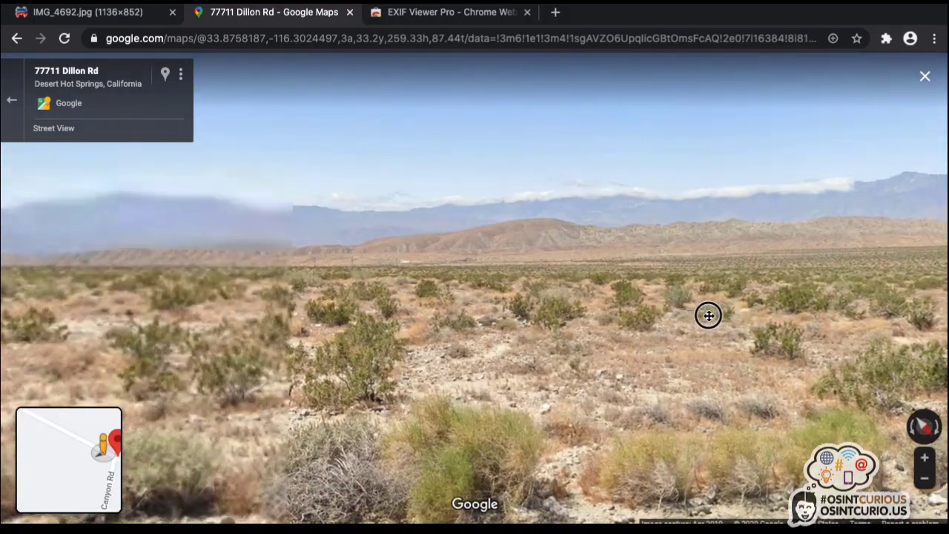
{"action": "left_click", "coordinate": [690, 313]}
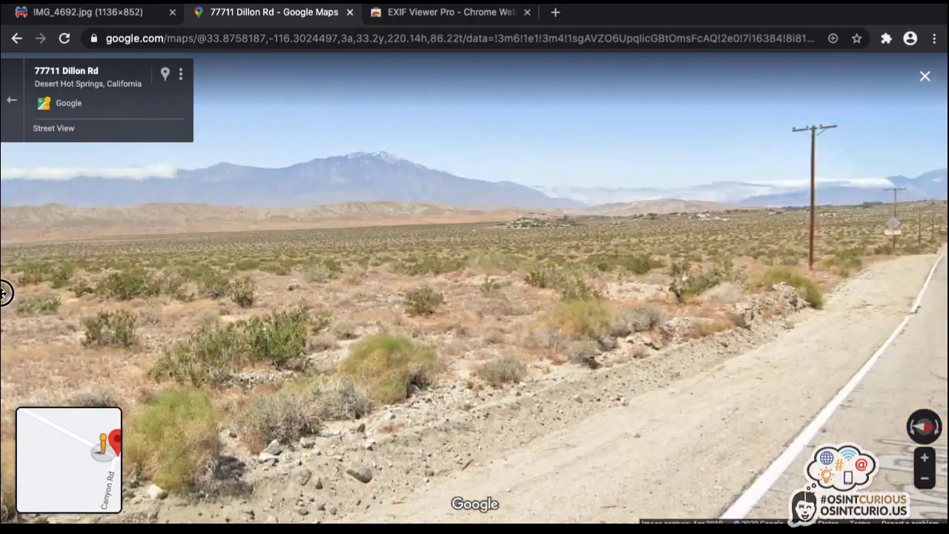
{"action": "left_click_drag", "start_coordinate": [707, 319], "coordinate": [261, 339]}
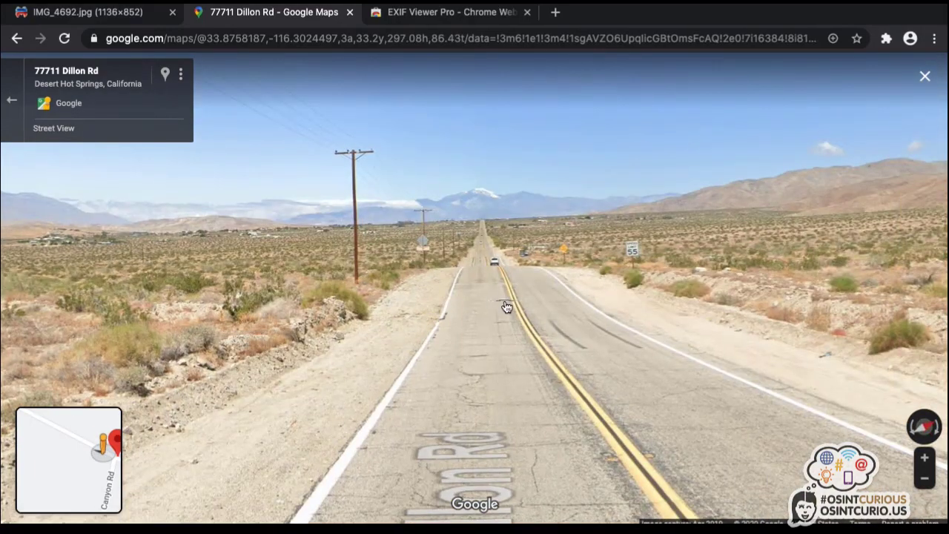
{"action": "left_click_drag", "start_coordinate": [497, 306], "coordinate": [462, 341]}
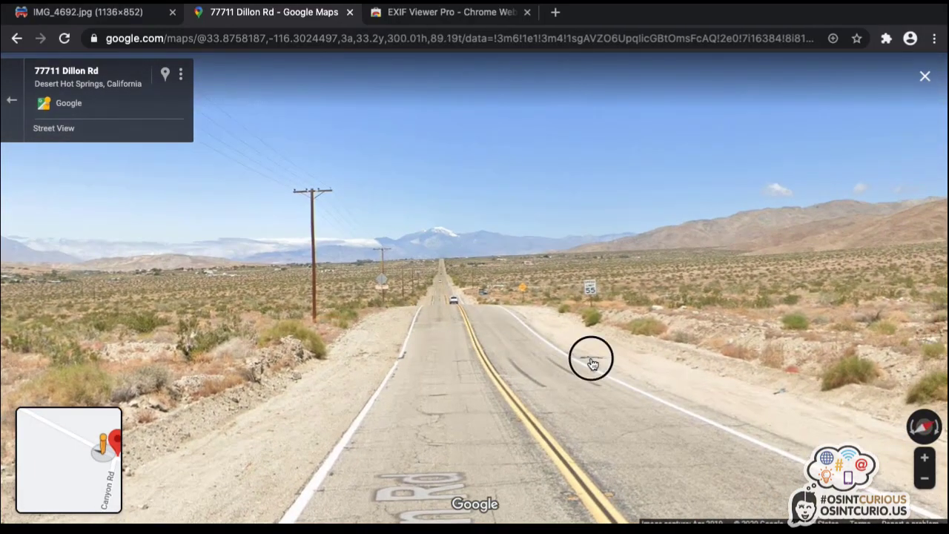
{"action": "left_click_drag", "start_coordinate": [591, 358], "coordinate": [240, 354]}
{"action": "left_click_drag", "start_coordinate": [479, 376], "coordinate": [745, 347]}
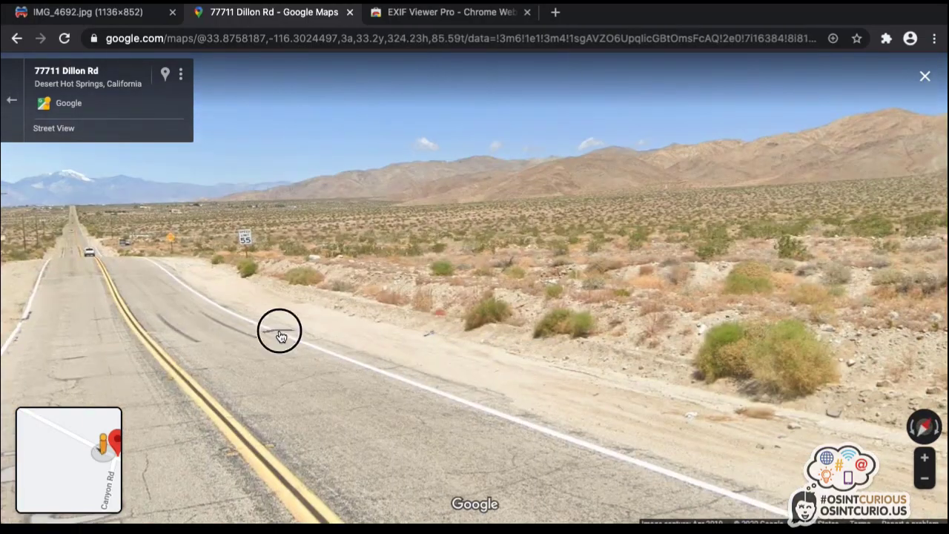
{"action": "left_click_drag", "start_coordinate": [277, 333], "coordinate": [655, 356]}
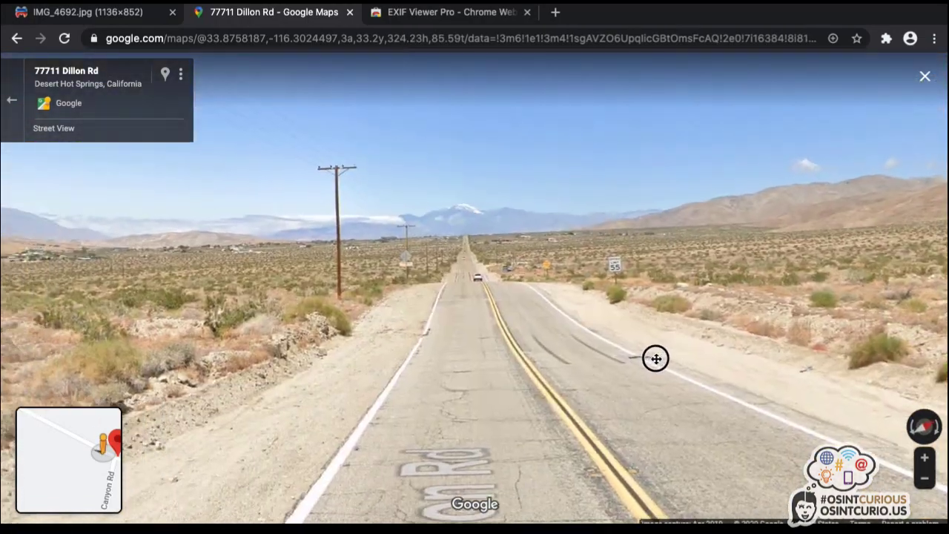